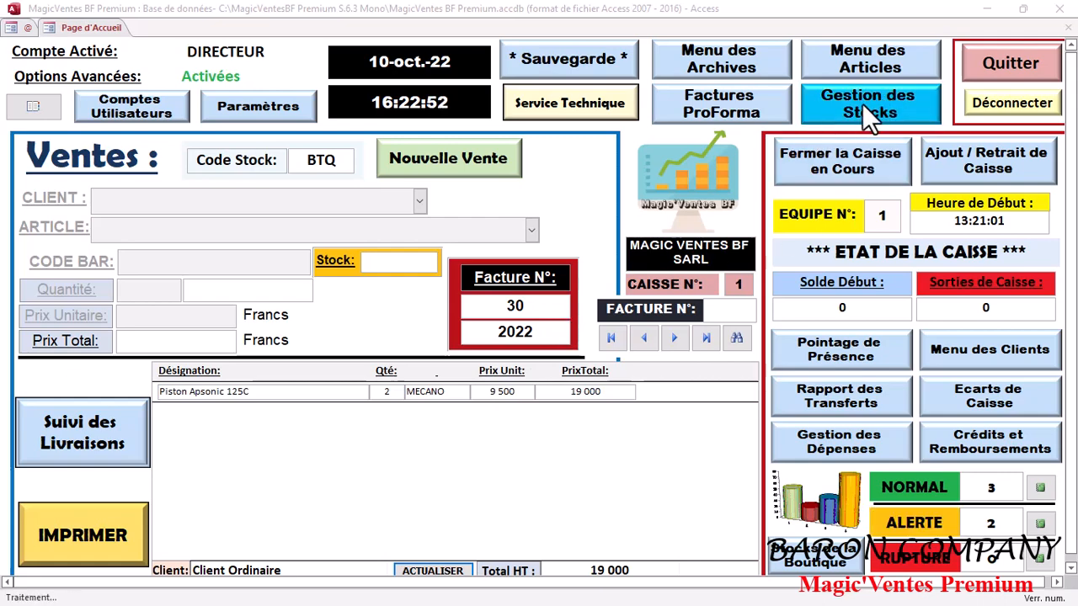
# Step: Open the stock transfers form within stock management
pyautogui.click(862, 104)
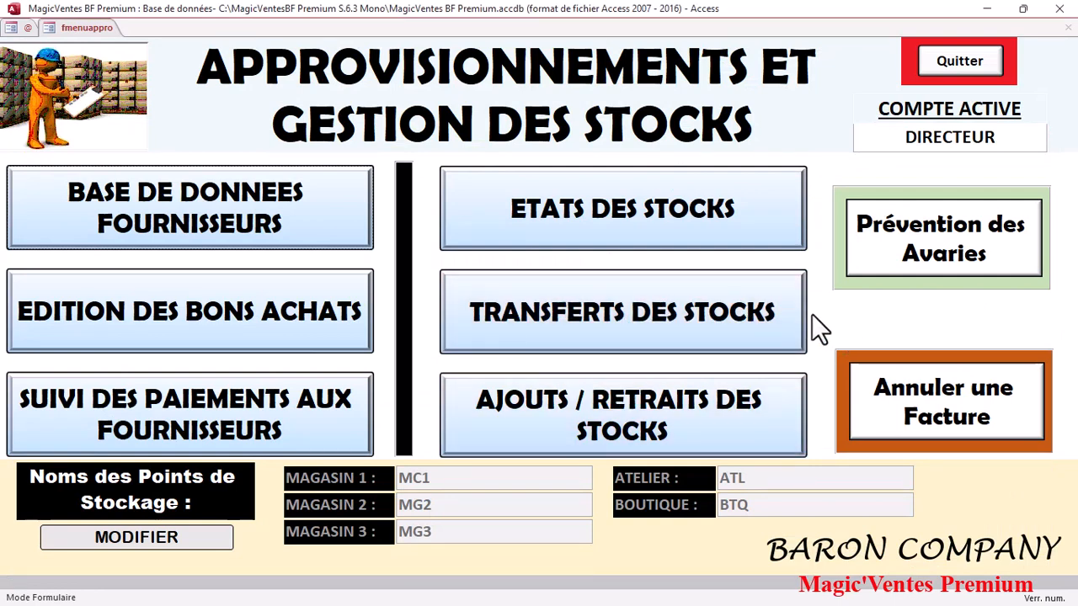
pyautogui.click(575, 325)
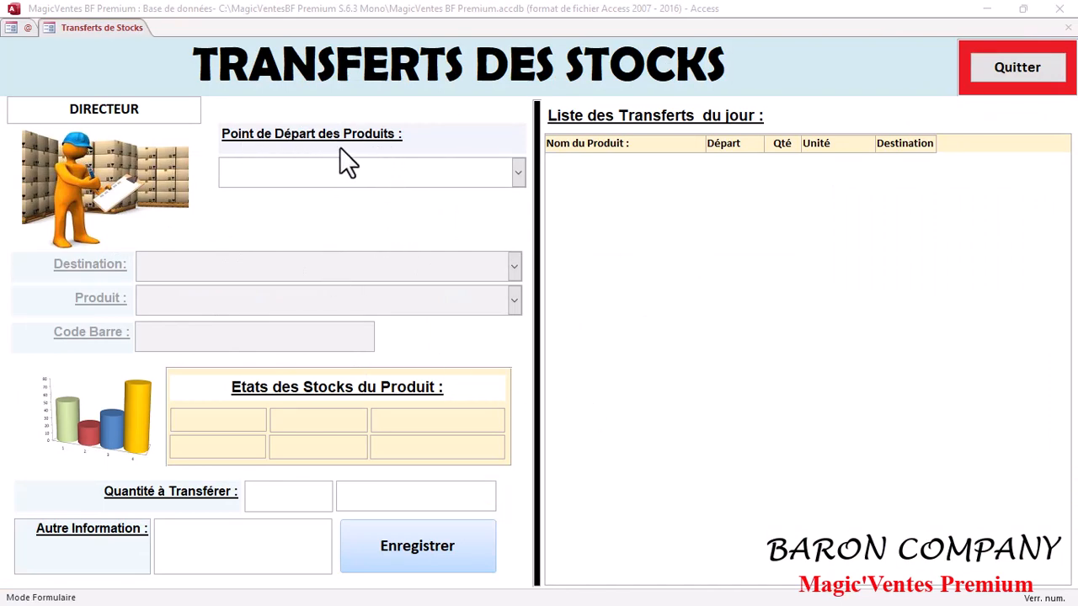
pyautogui.click(515, 174)
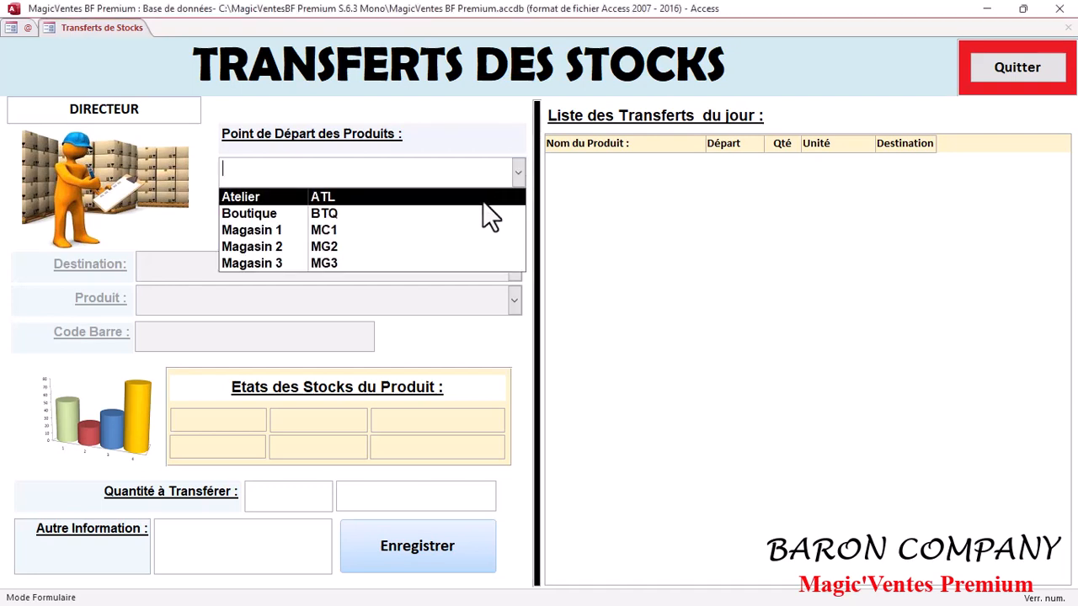
pyautogui.click(393, 230)
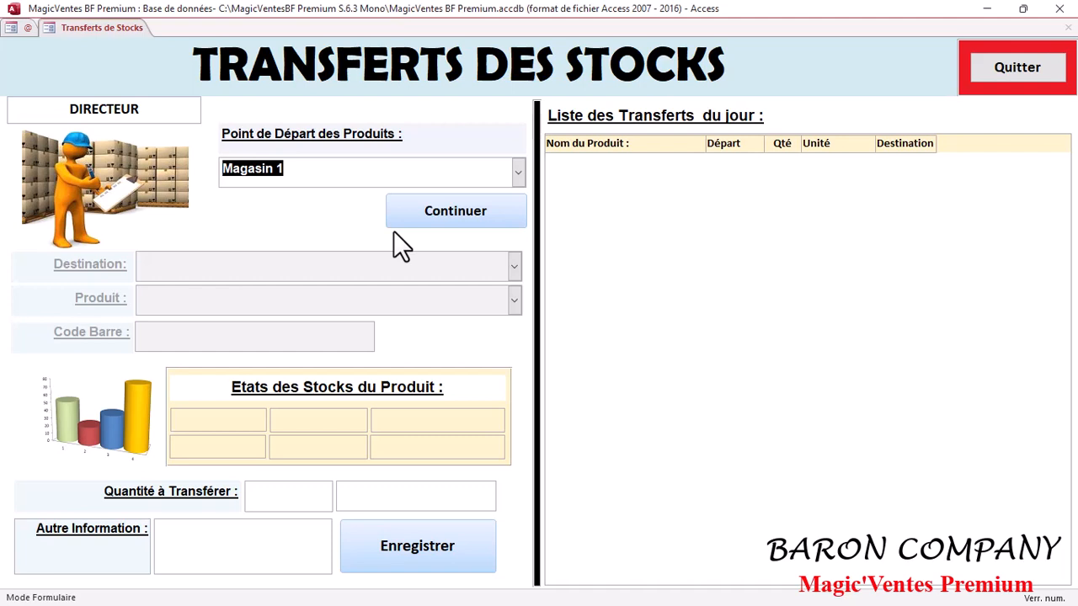
pyautogui.click(429, 223)
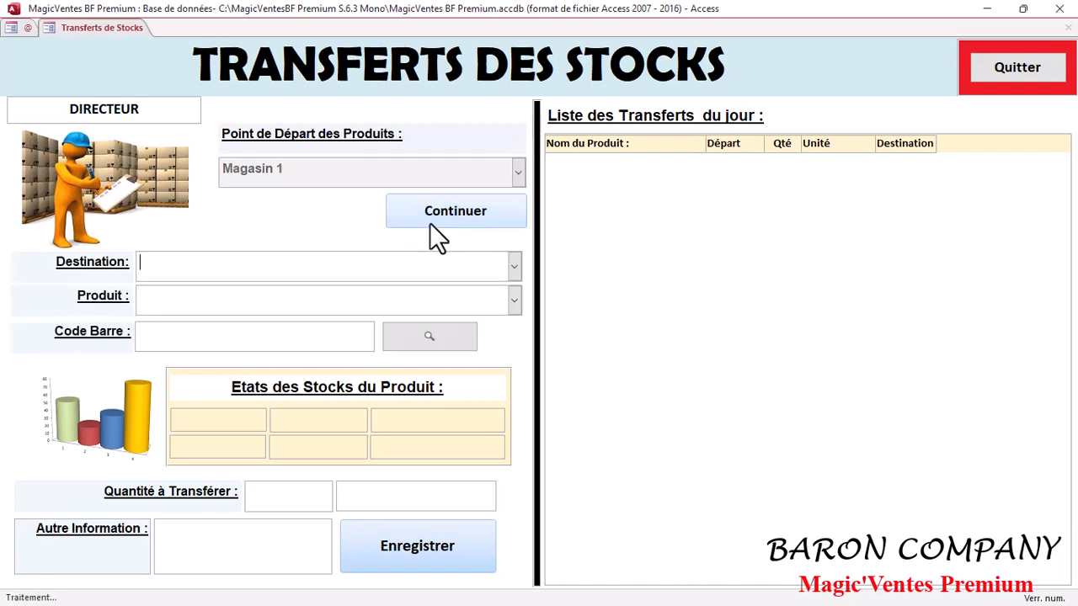
pyautogui.click(512, 266)
pyautogui.click(471, 306)
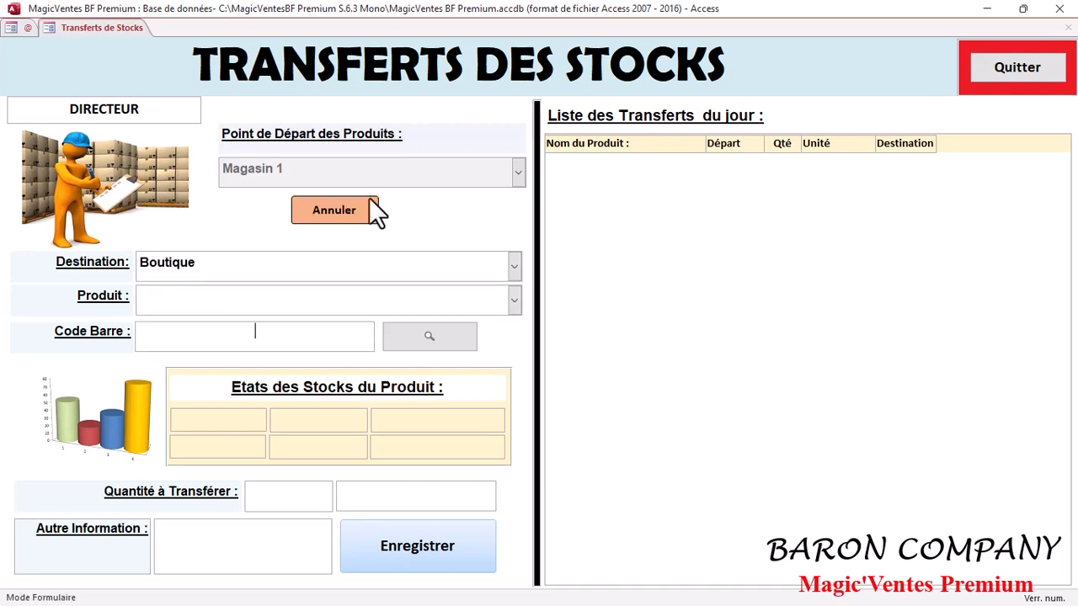
pyautogui.click(353, 216)
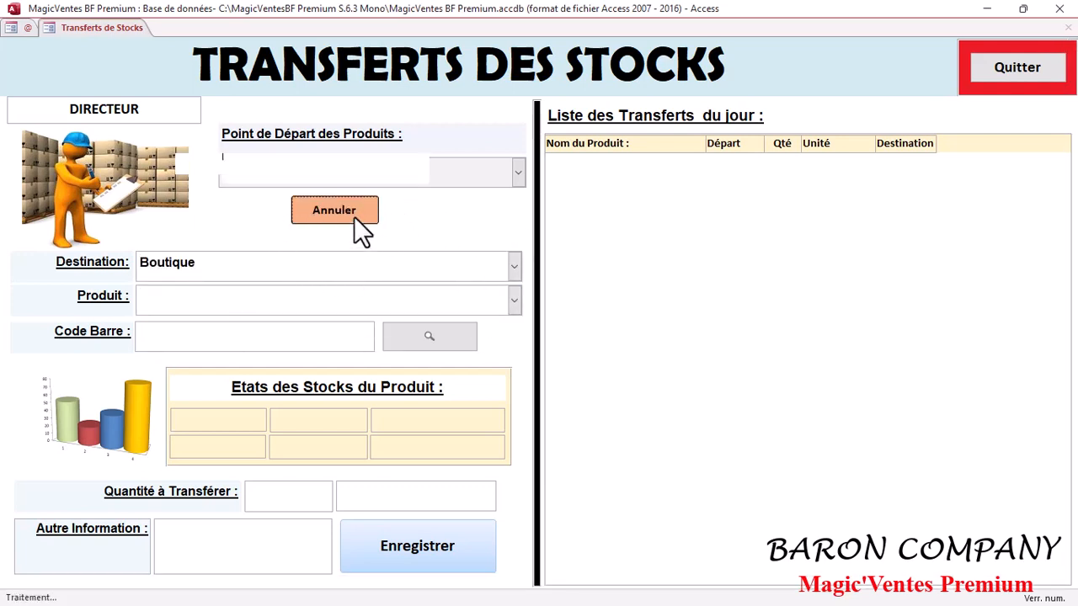
# Step: Set the transfer's departure point to Magasin 1 and its destination to Boutique
pyautogui.click(517, 172)
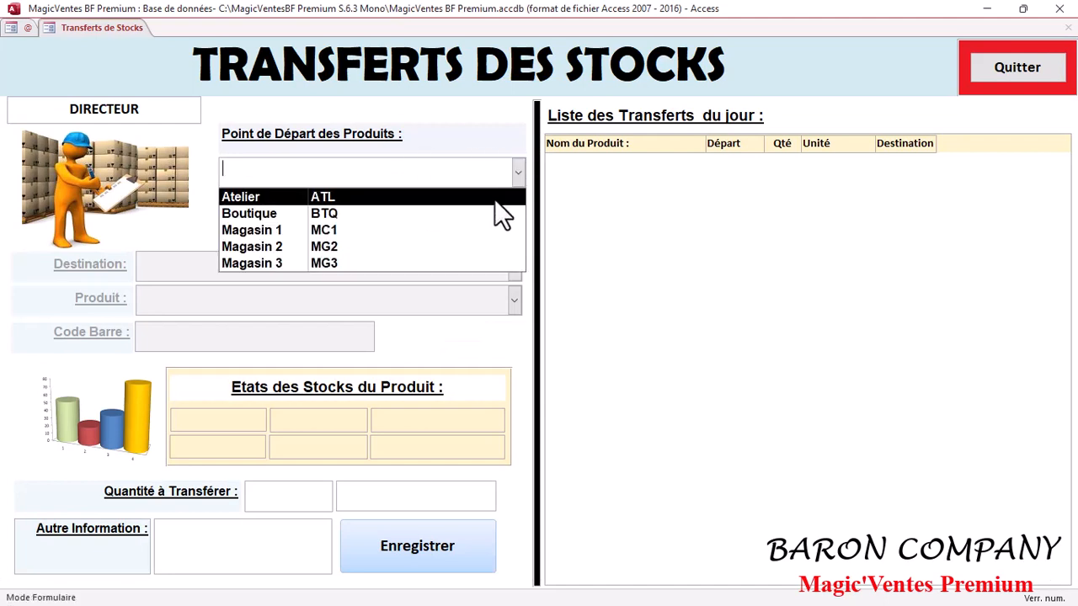
pyautogui.click(471, 229)
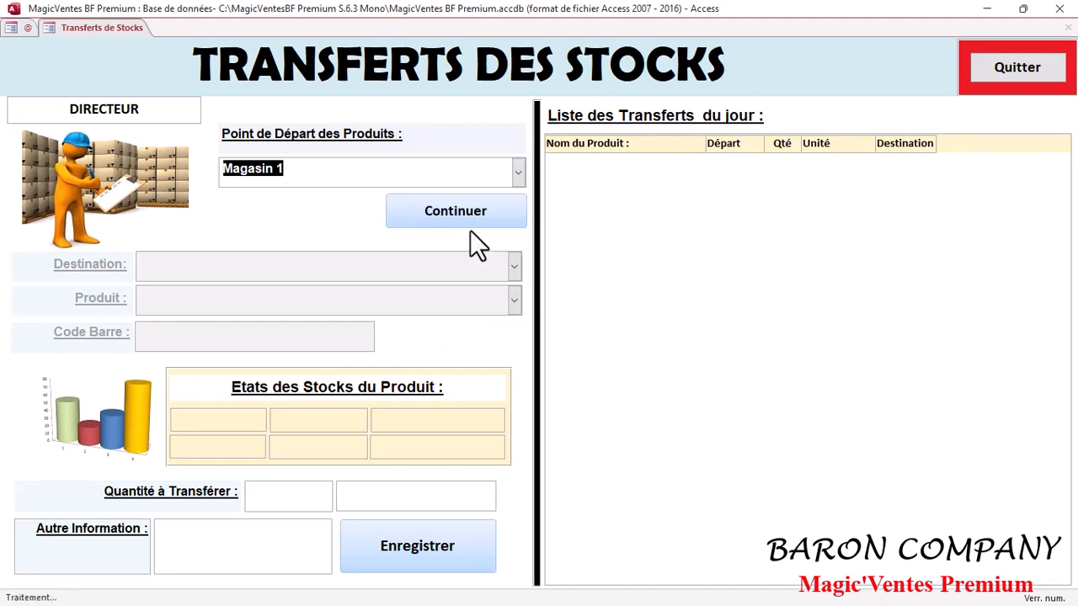
pyautogui.click(473, 221)
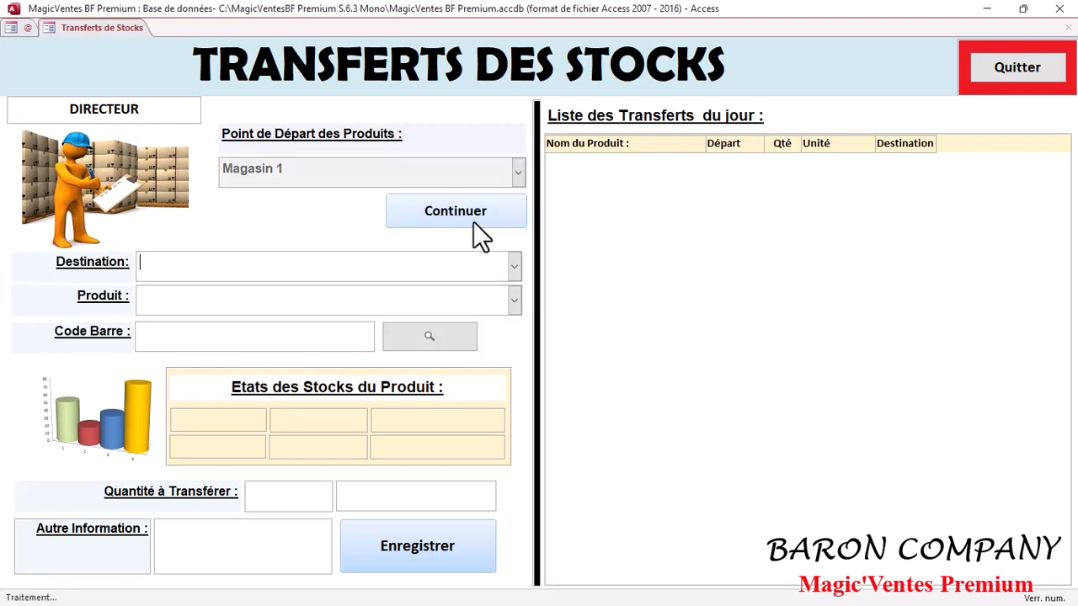
pyautogui.click(513, 266)
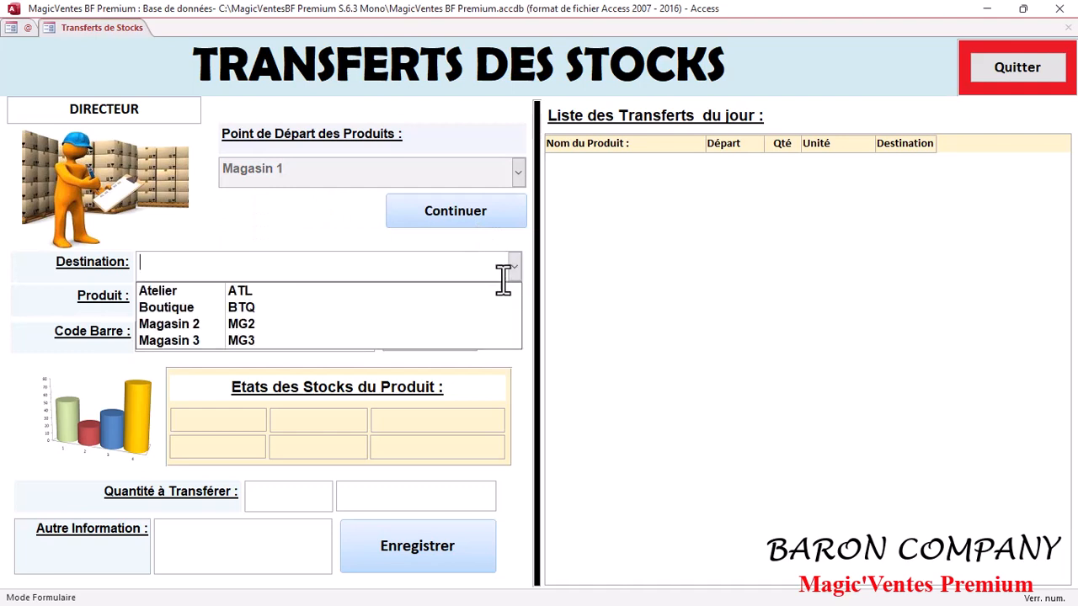
pyautogui.click(479, 306)
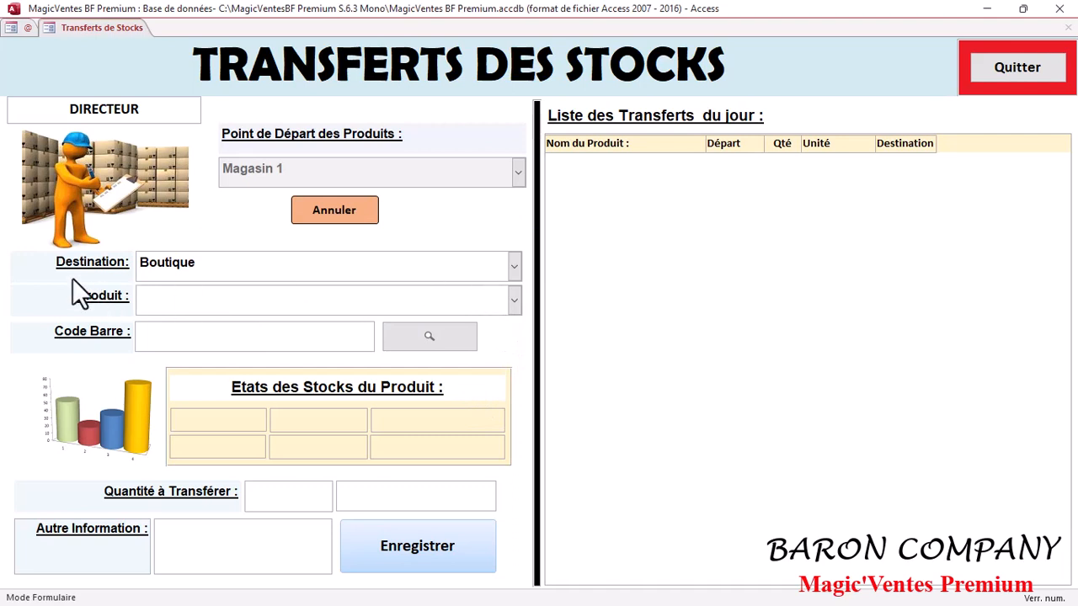
# Step: Record a transfer of 5 units of Tecno Camon 19 pro 256GB+8GB
pyautogui.click(514, 300)
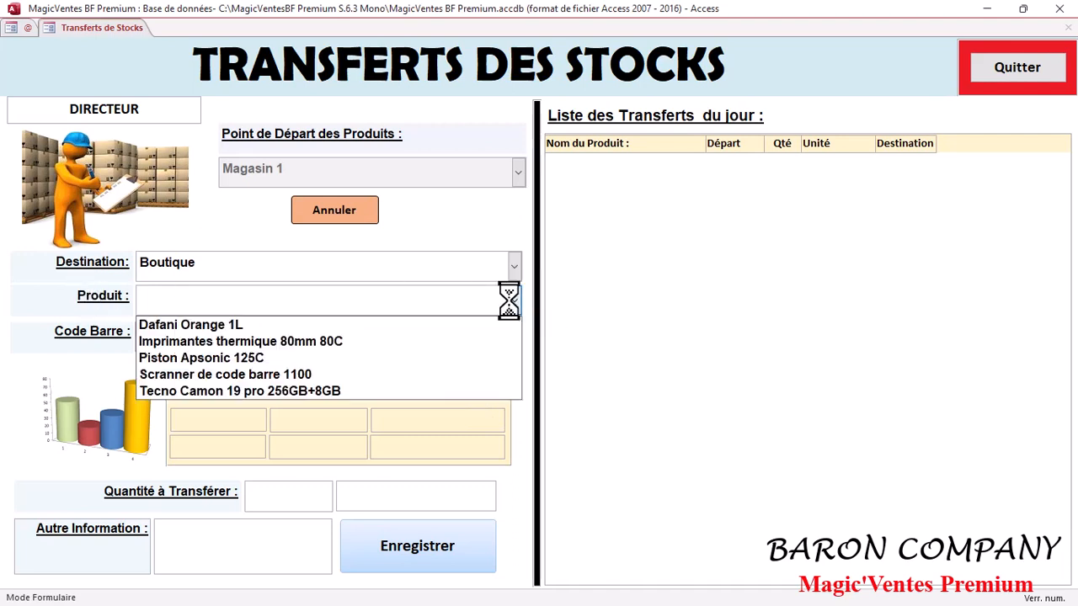
pyautogui.click(449, 392)
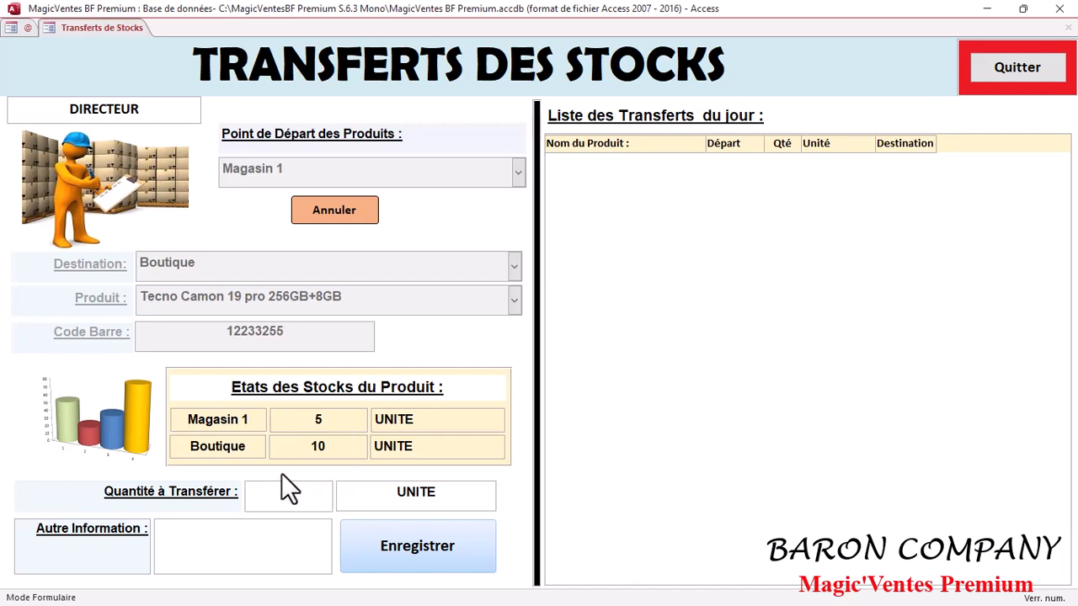
pyautogui.write('5')
pyautogui.click(445, 569)
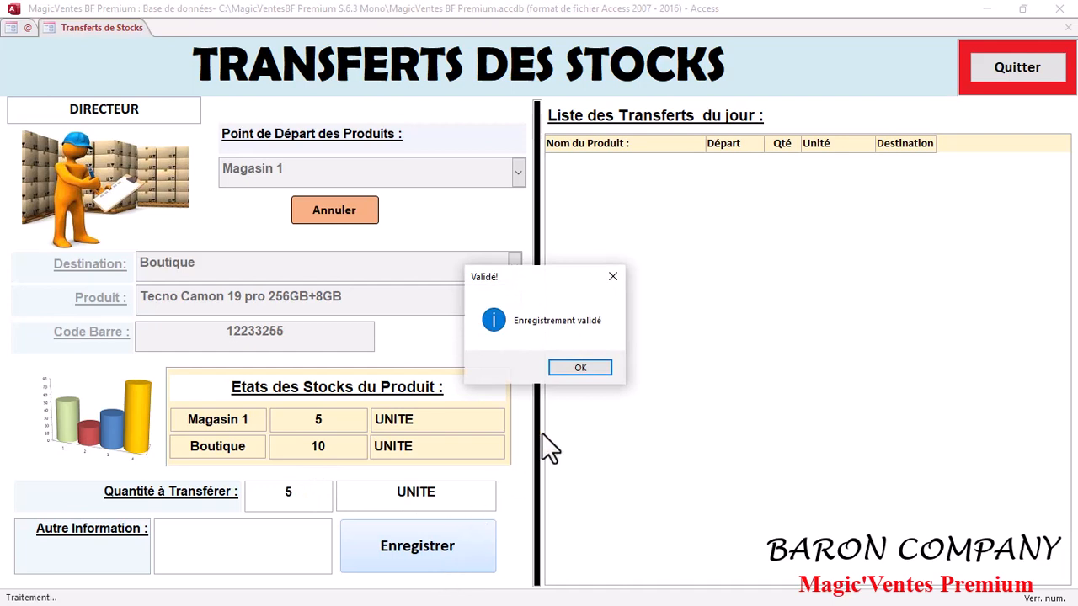
pyautogui.click(586, 368)
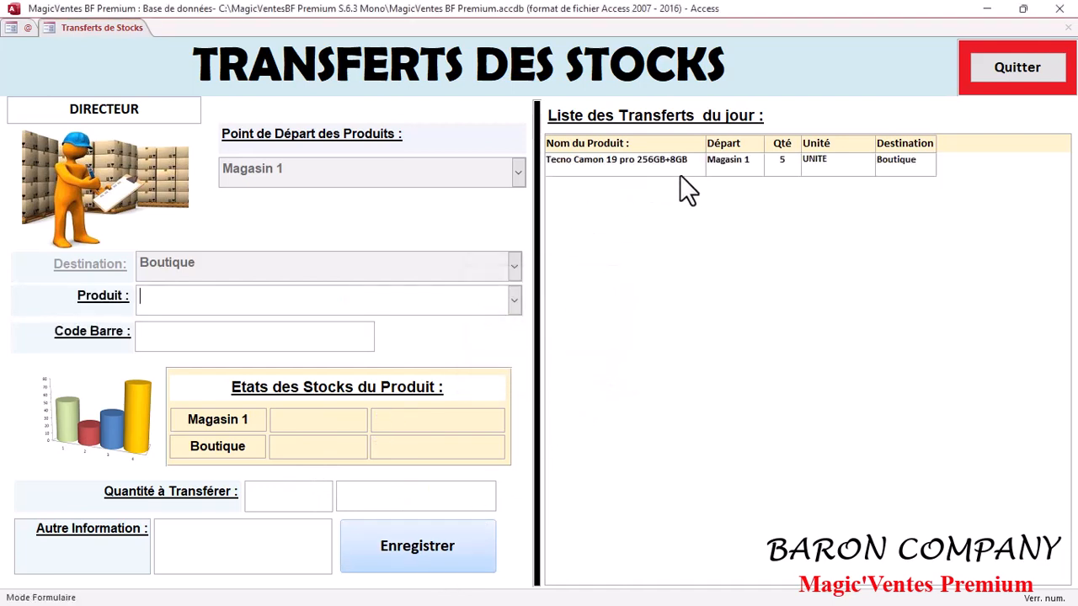
# Step: Try to select Tecno Camon 19 pro 256GB+8GB for another transfer from Magasin 1 to Boutique
pyautogui.click(512, 300)
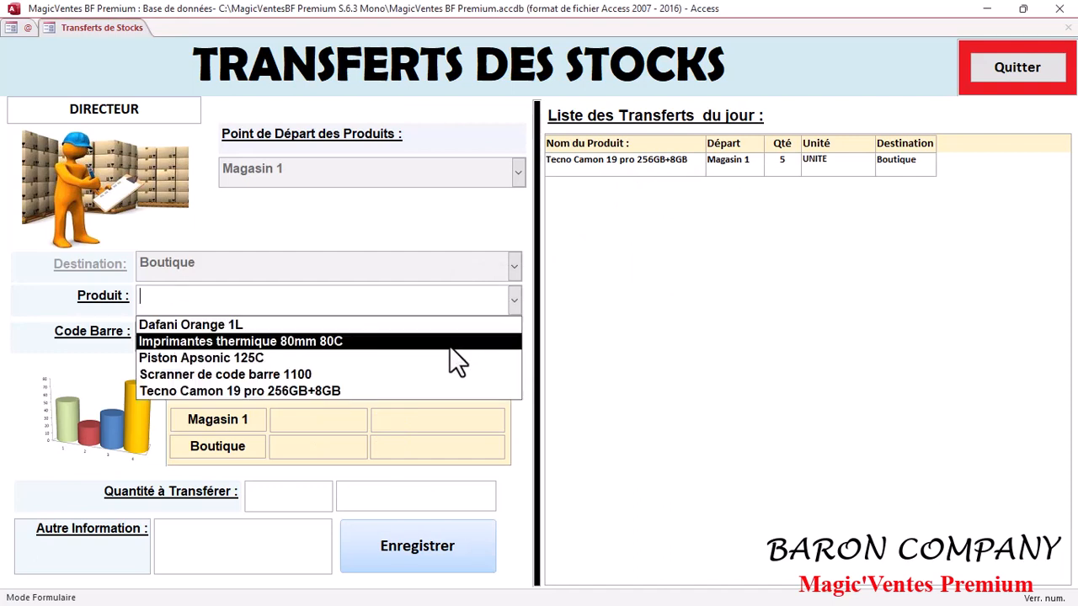
pyautogui.click(413, 391)
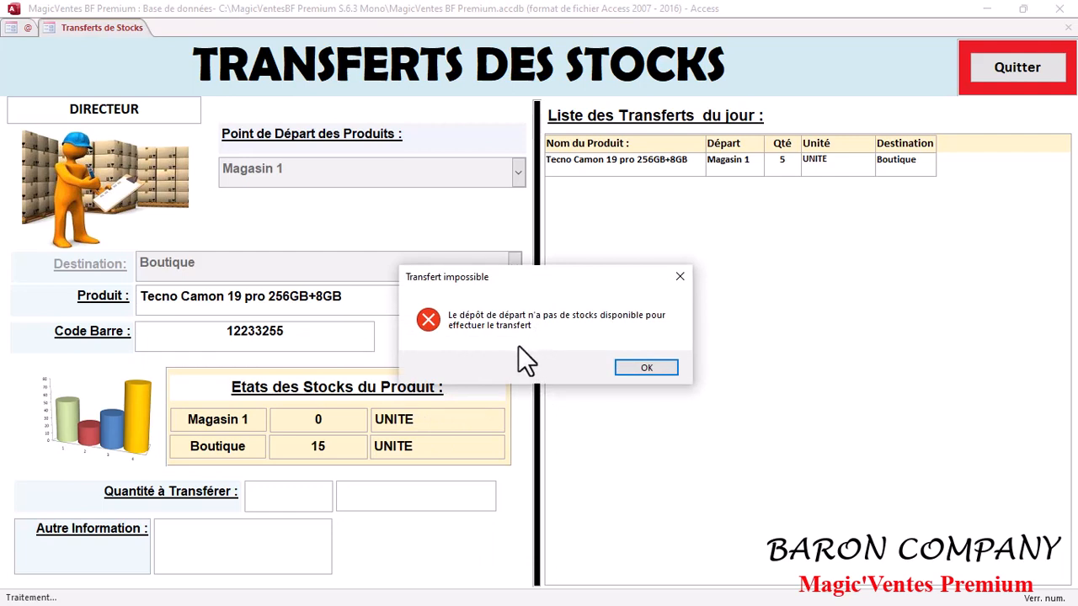
pyautogui.click(661, 370)
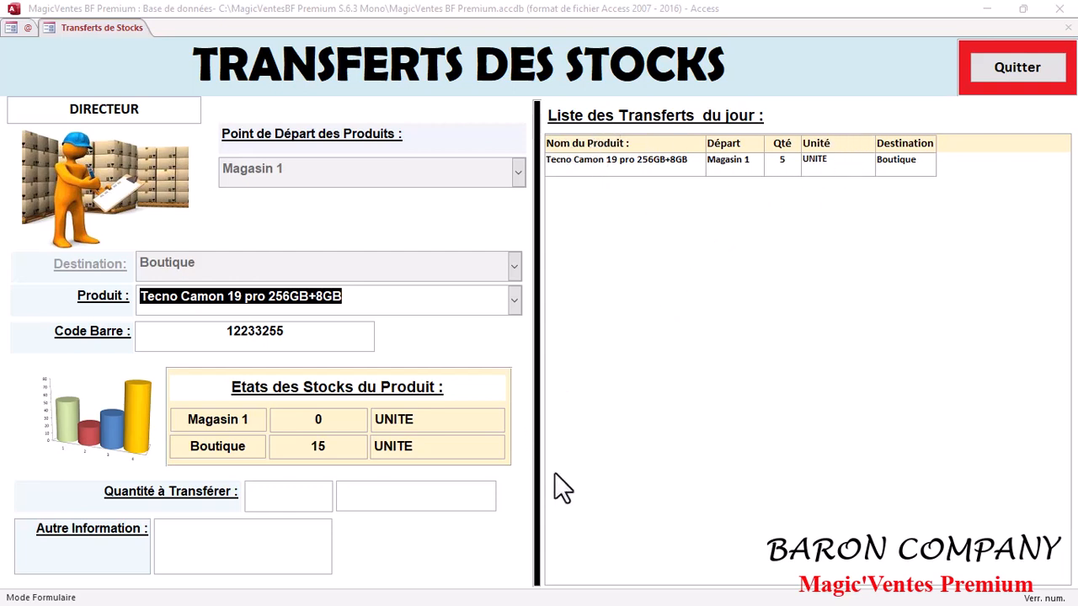
# Step: Reopen the stock transfers form and set the departure point to Boutique and the destination to Magasin 1
pyautogui.click(998, 63)
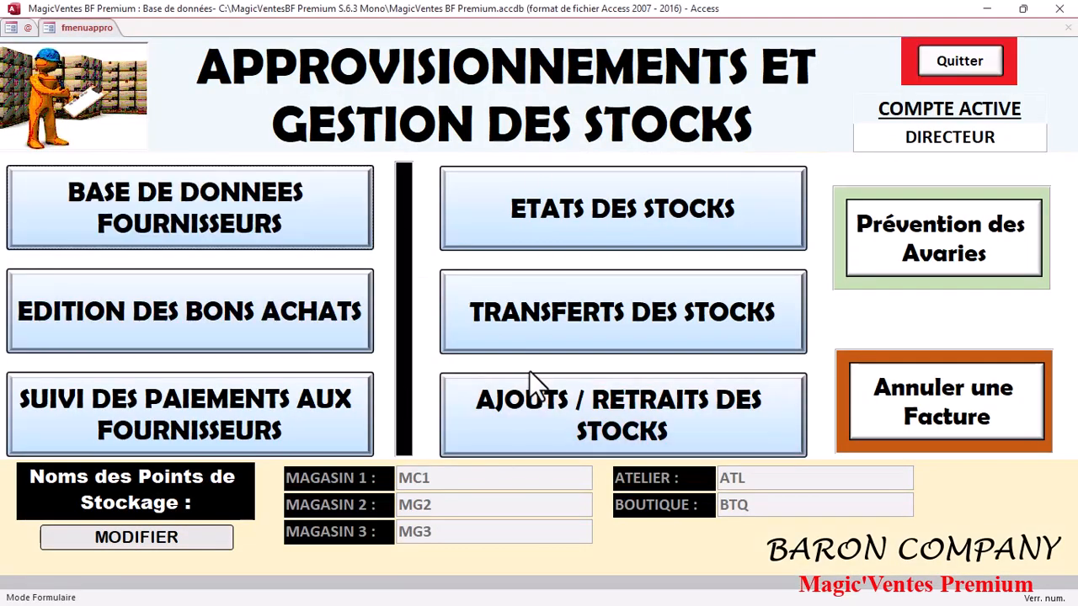
pyautogui.click(544, 309)
pyautogui.click(517, 172)
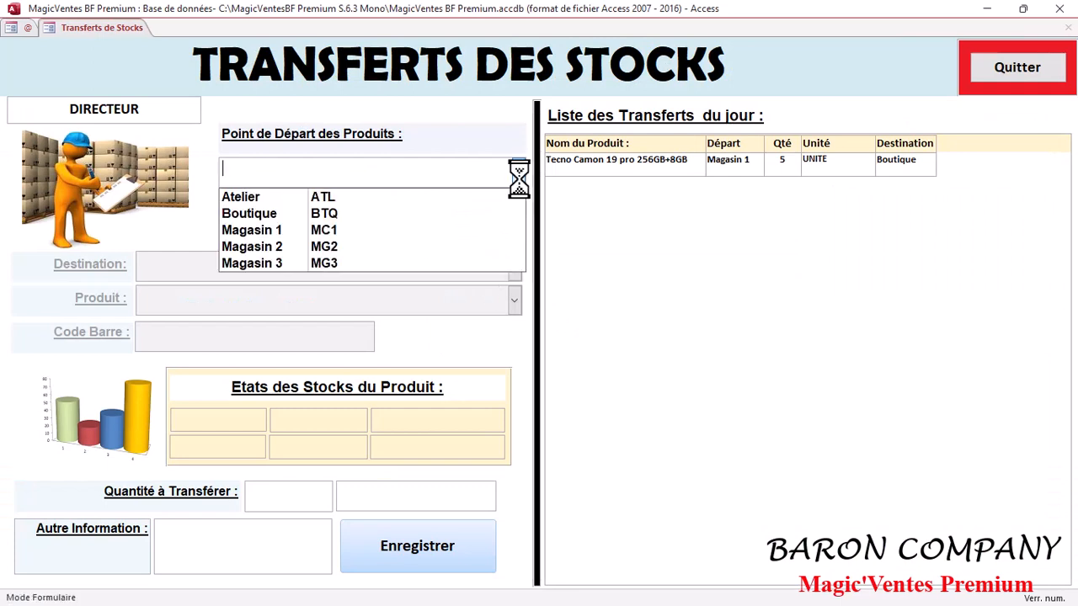
pyautogui.click(495, 212)
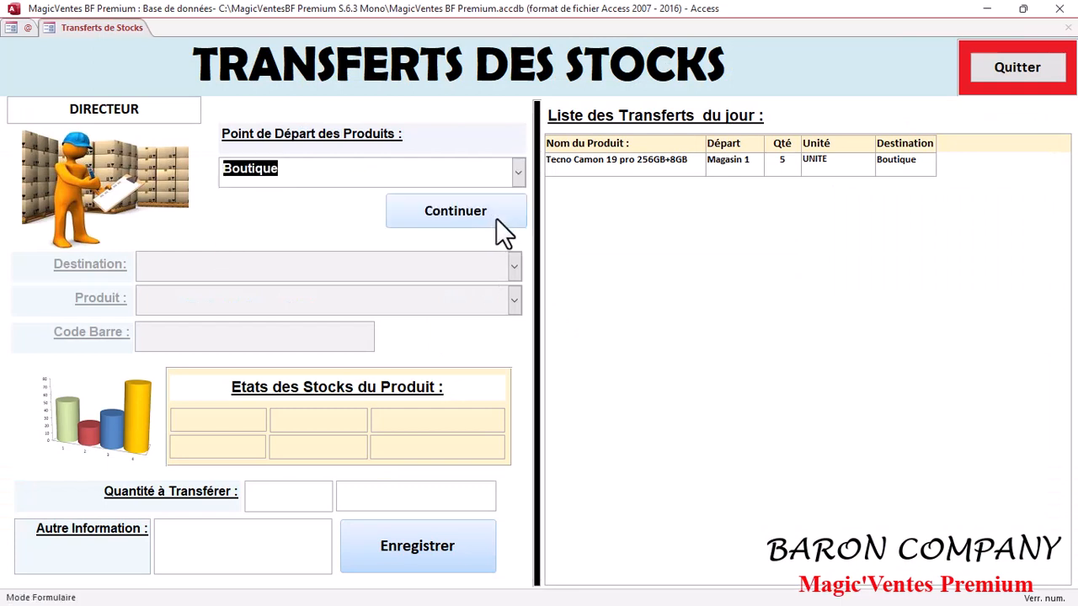
pyautogui.click(467, 210)
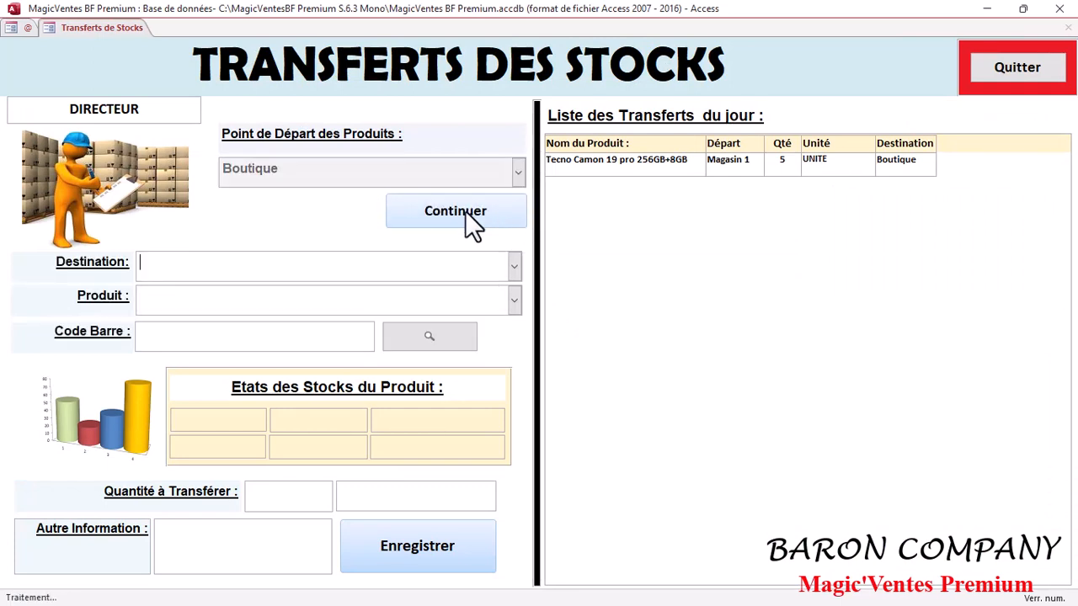
pyautogui.click(514, 265)
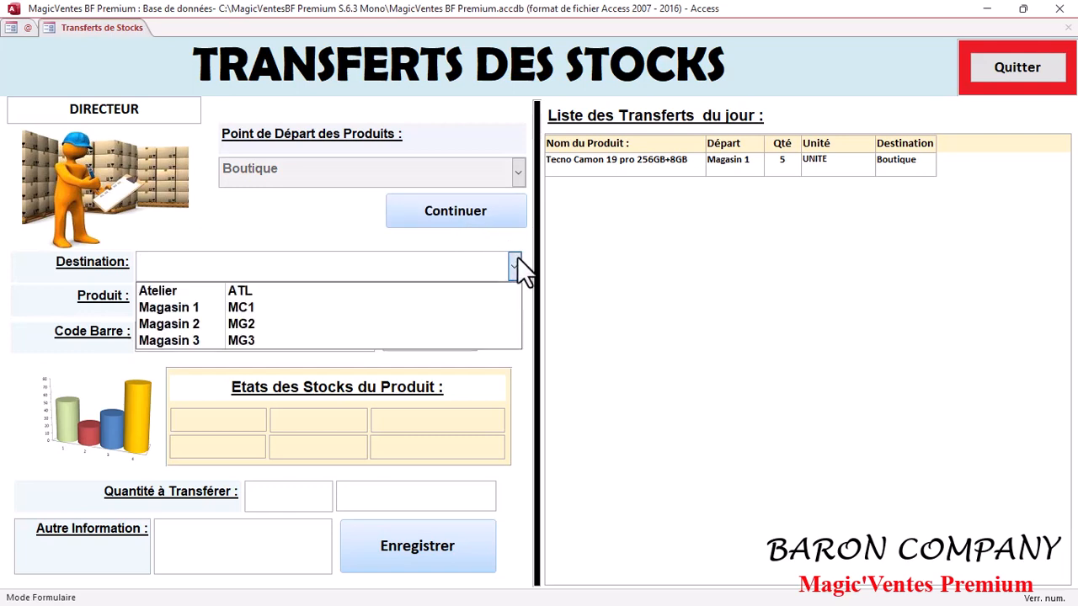
pyautogui.click(449, 308)
# Step: Choose Dafani Orange 1L as the product and set the quantity to transfer to 25 units
pyautogui.click(513, 301)
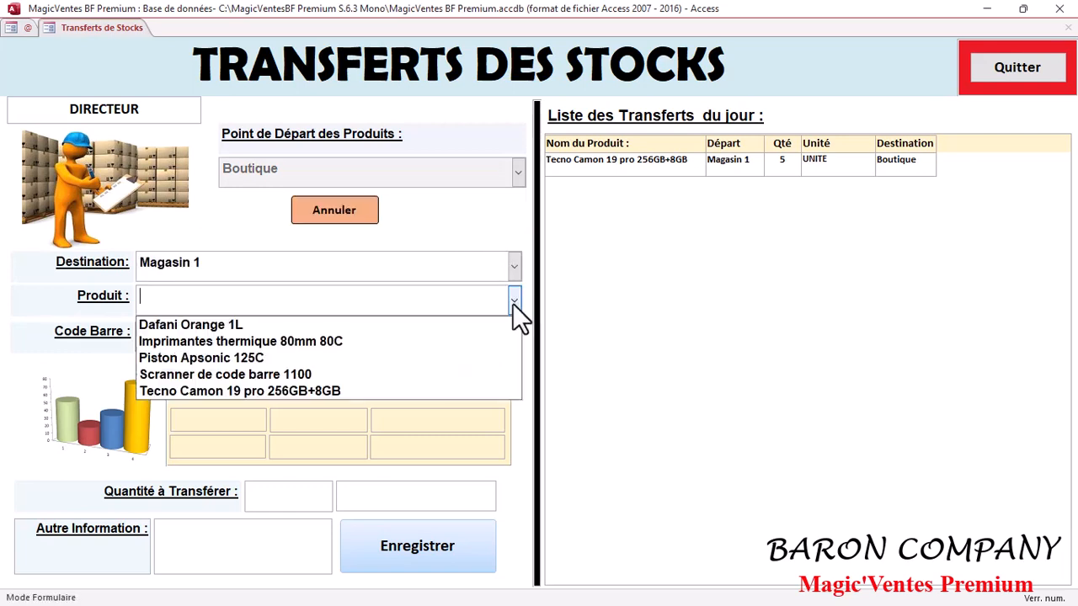
pyautogui.click(484, 323)
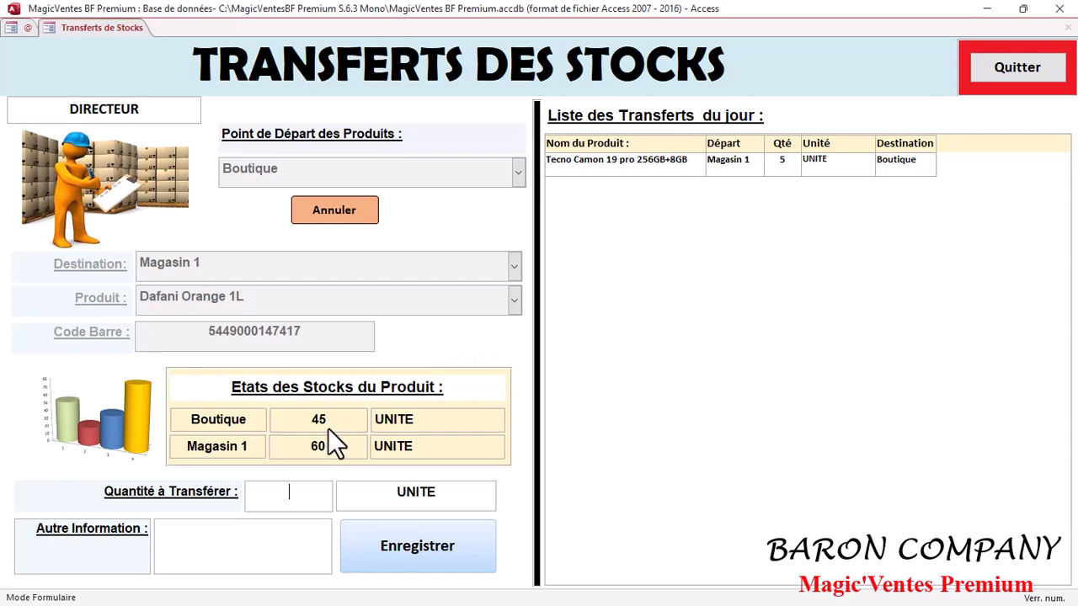
pyautogui.write('25')
# Step: Enter "Par" and the responsible person's name as additional information, save the Dafani Orange 1L transfer and close the form
pyautogui.click(302, 553)
pyautogui.write('Par')
pyautogui.press('capslock')
pyautogui.write('MADI')
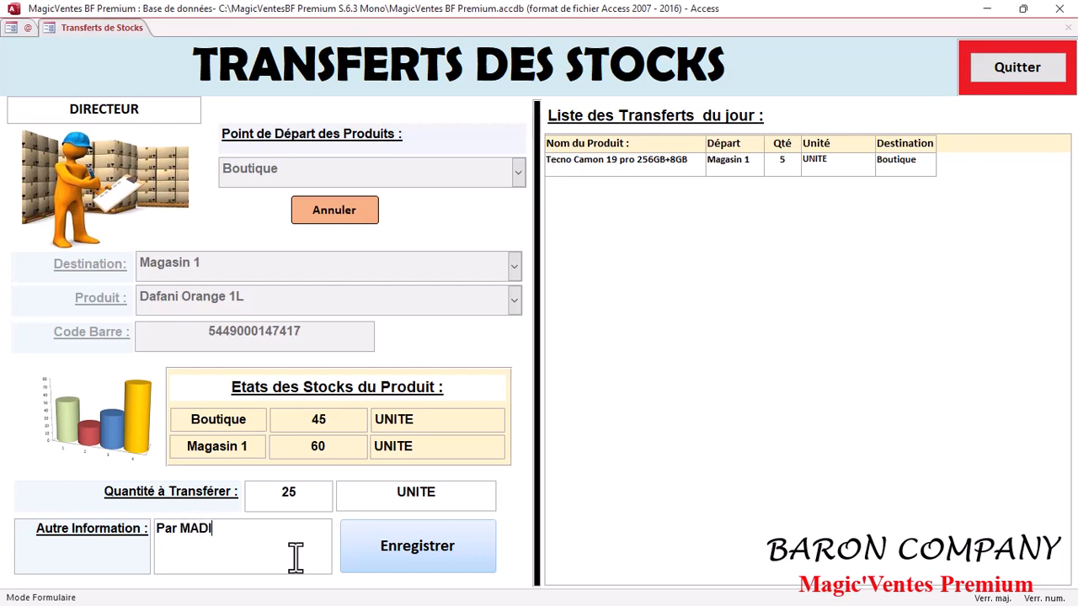
pyautogui.press('capslock')
pyautogui.click(397, 550)
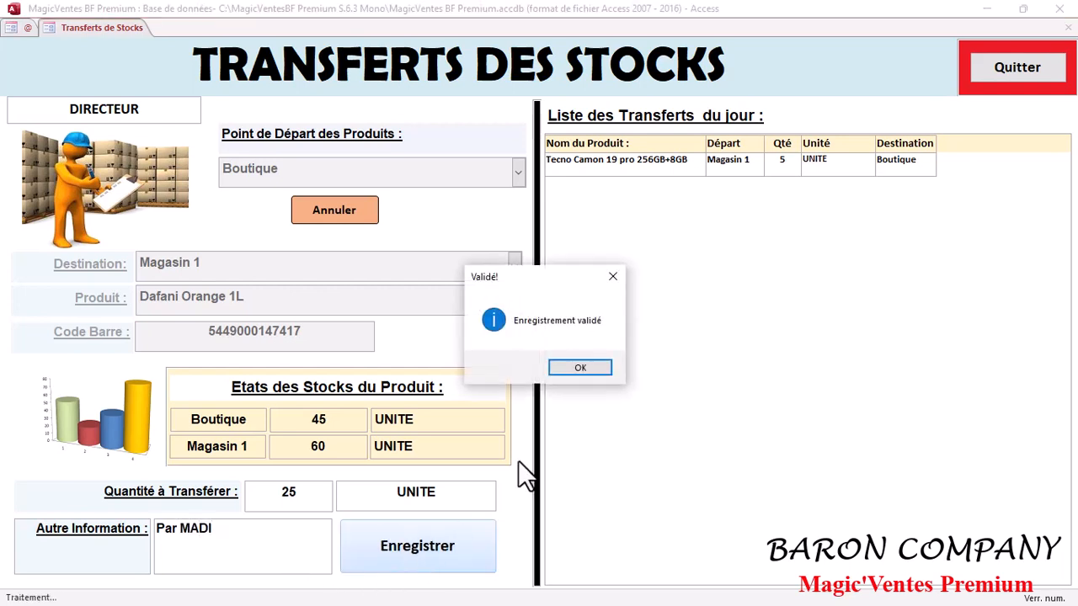
pyautogui.click(585, 368)
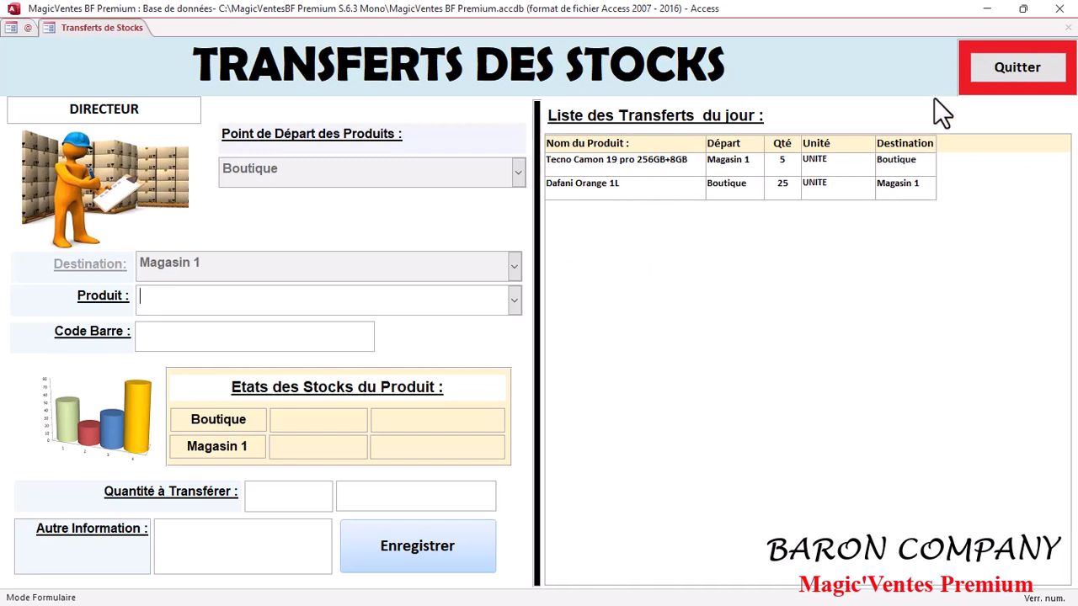
pyautogui.click(1014, 72)
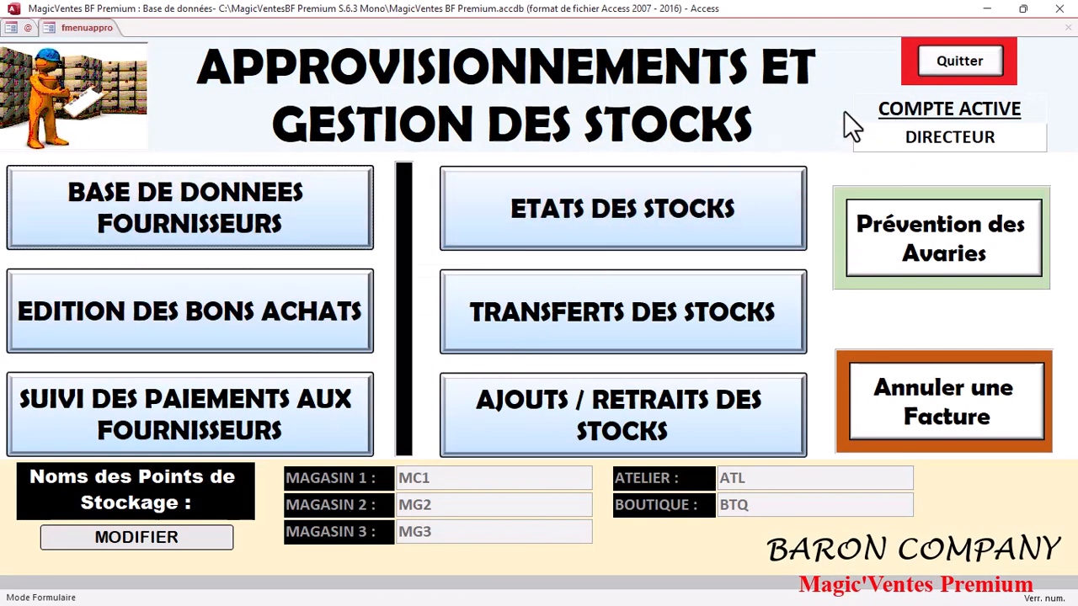
# Step: Return to the home page and reopen the stock transfers form to review the day's transfers
pyautogui.click(961, 72)
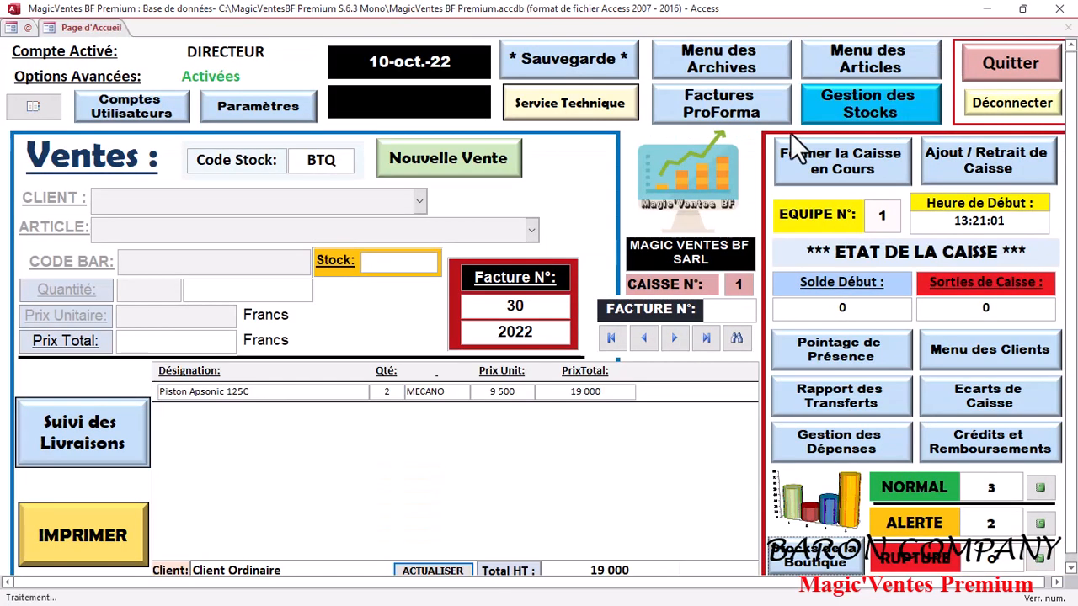
pyautogui.click(903, 107)
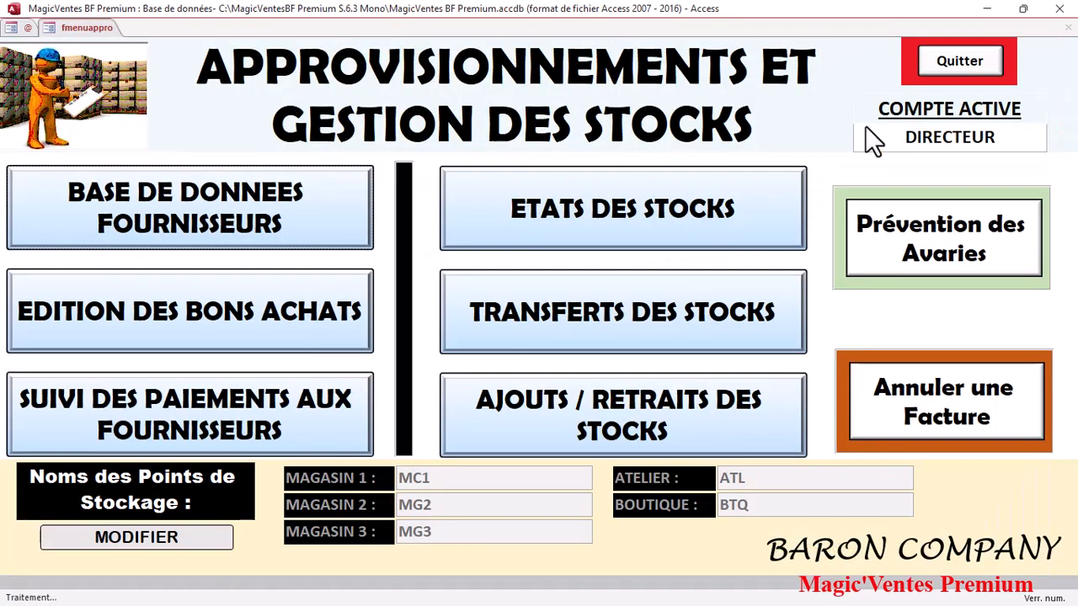
pyautogui.click(541, 324)
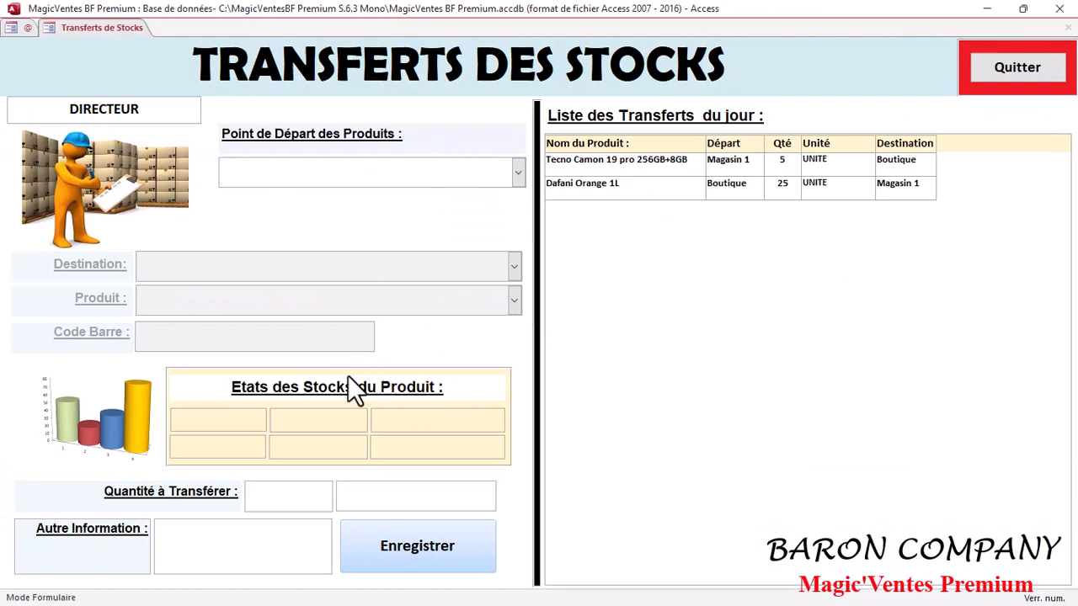
# Step: Leave the stock transfers form and open the stock levels form covering all stocks
pyautogui.click(991, 62)
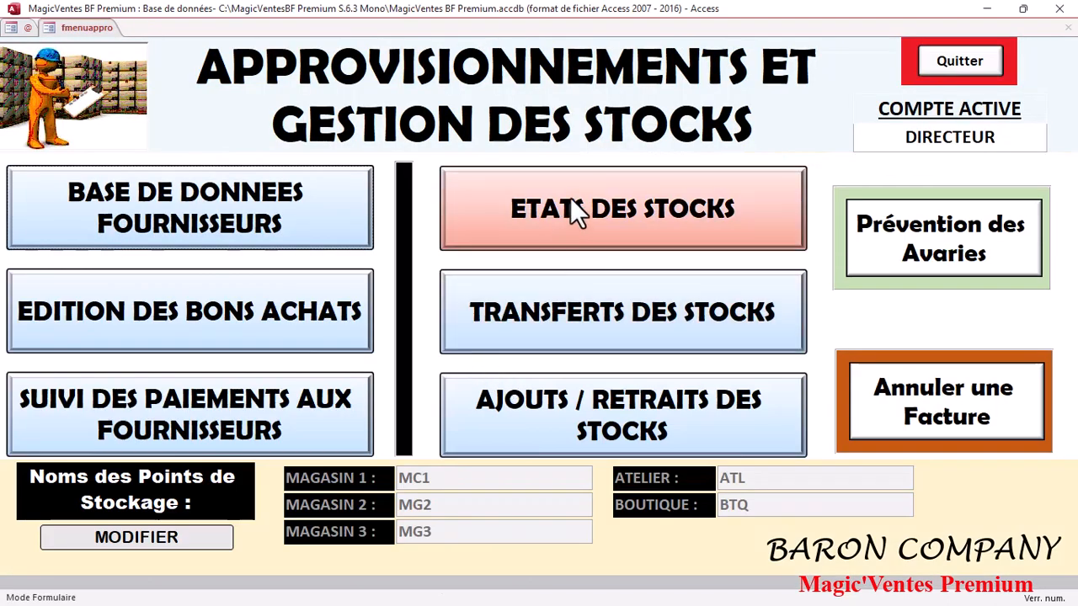
pyautogui.click(597, 226)
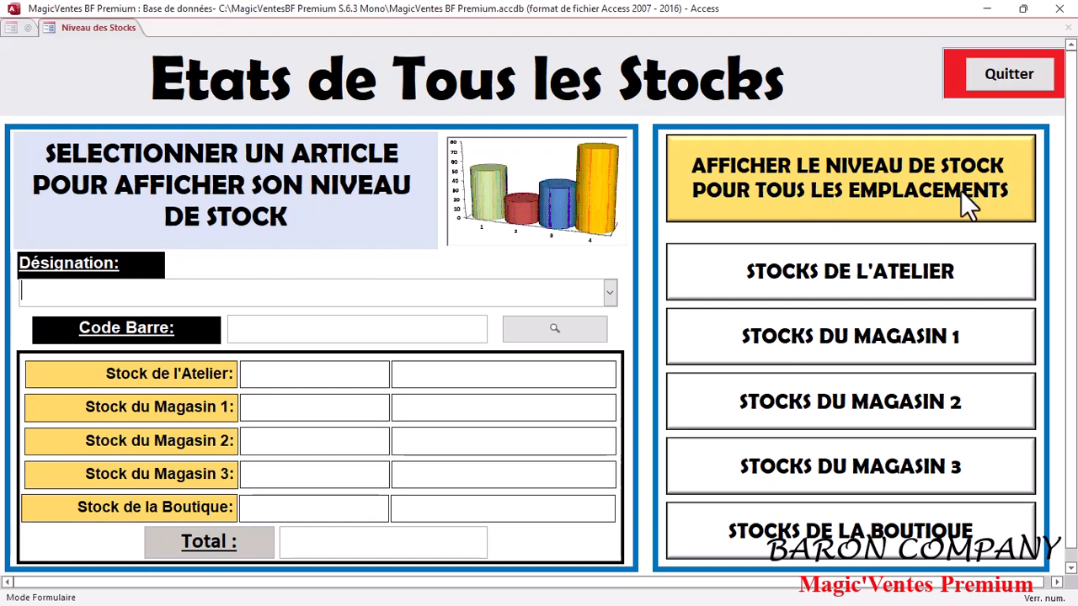
# Step: Display the stock level report for all locations and export it as the PDF file TouslesStocks.pdf
pyautogui.click(874, 183)
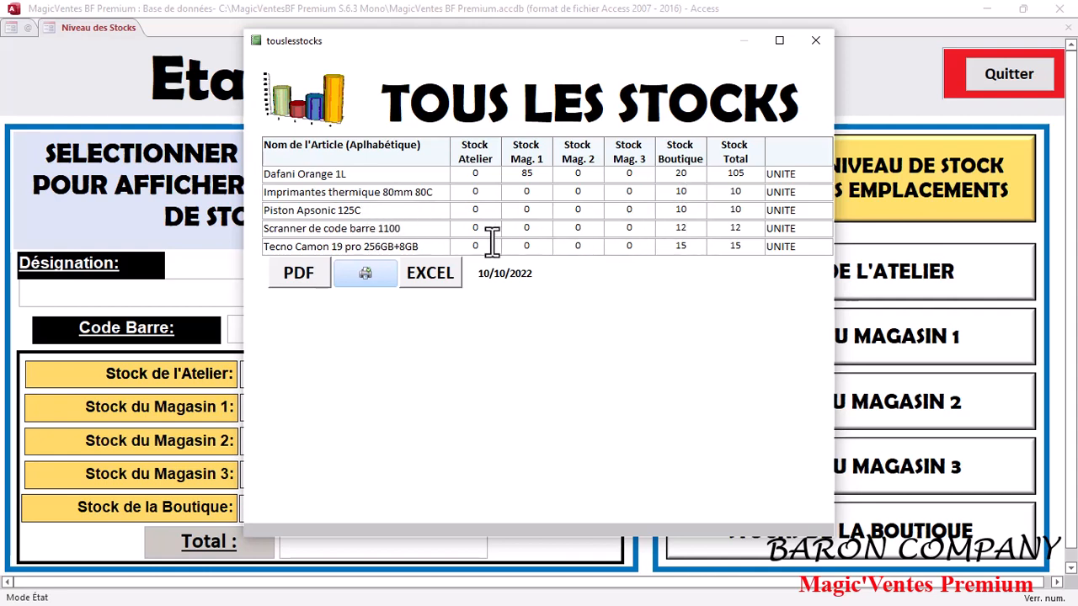
pyautogui.click(703, 255)
pyautogui.click(320, 271)
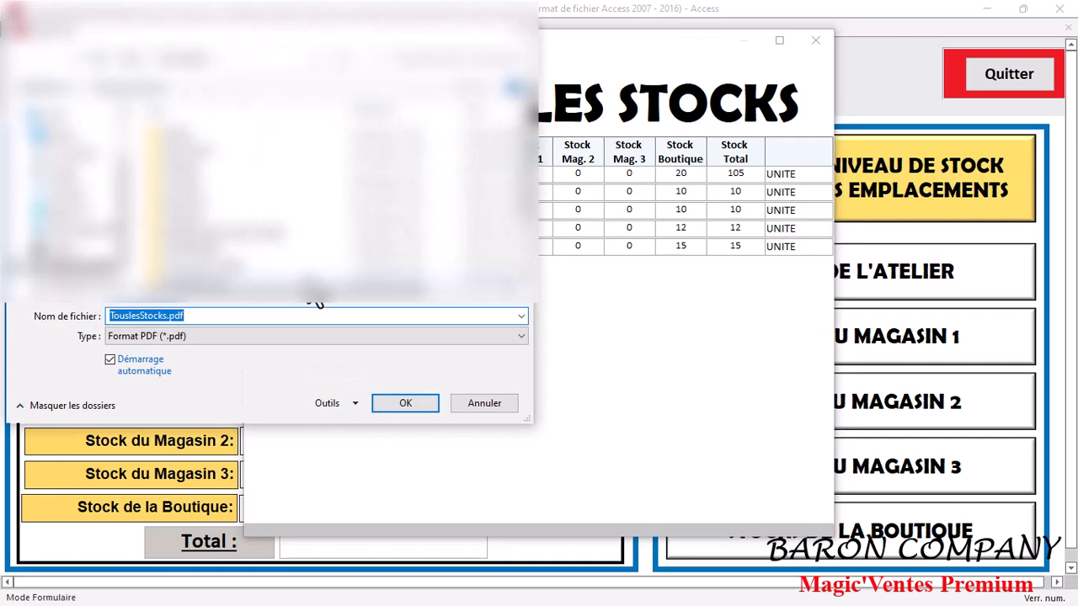
pyautogui.click(399, 402)
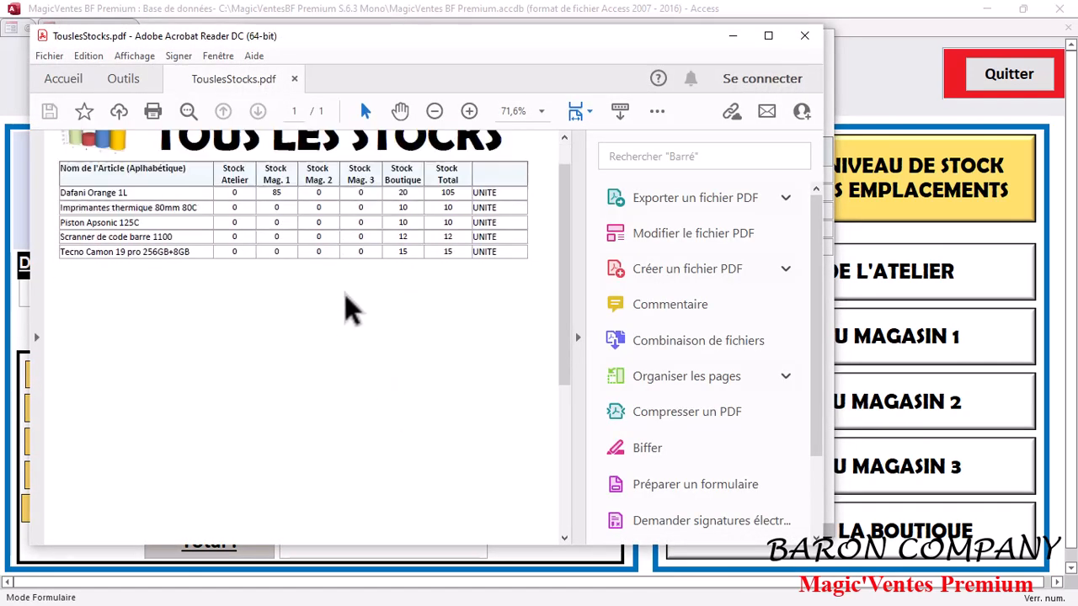
# Step: Enlarge the exported PDF to 100%, examine the stock columns across its full width and close it
pyautogui.click(469, 110)
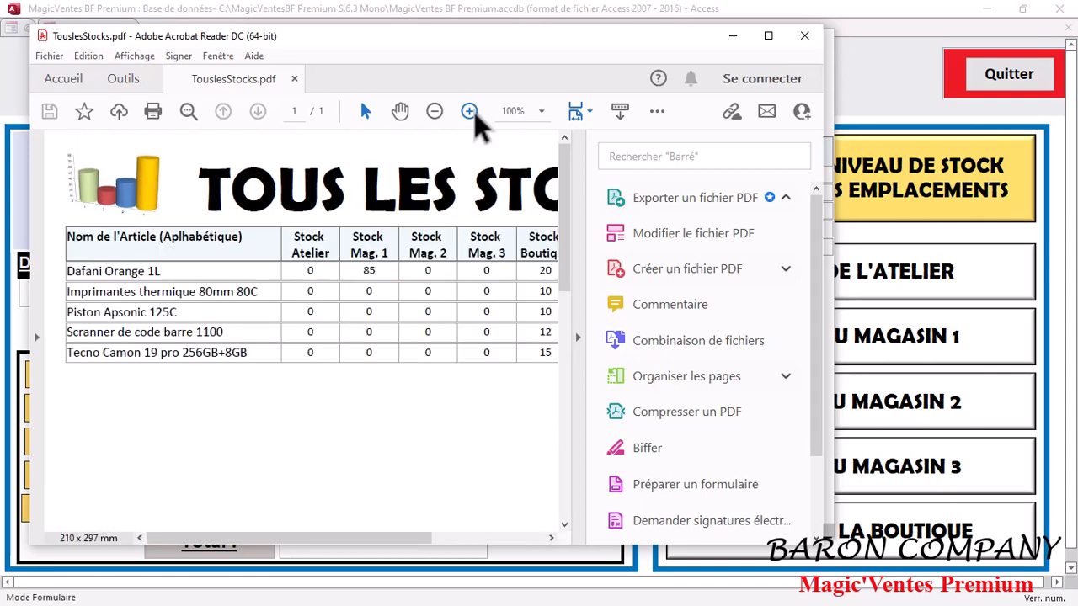
pyautogui.scroll(-1, 408, 324)
pyautogui.scroll(1, 408, 324)
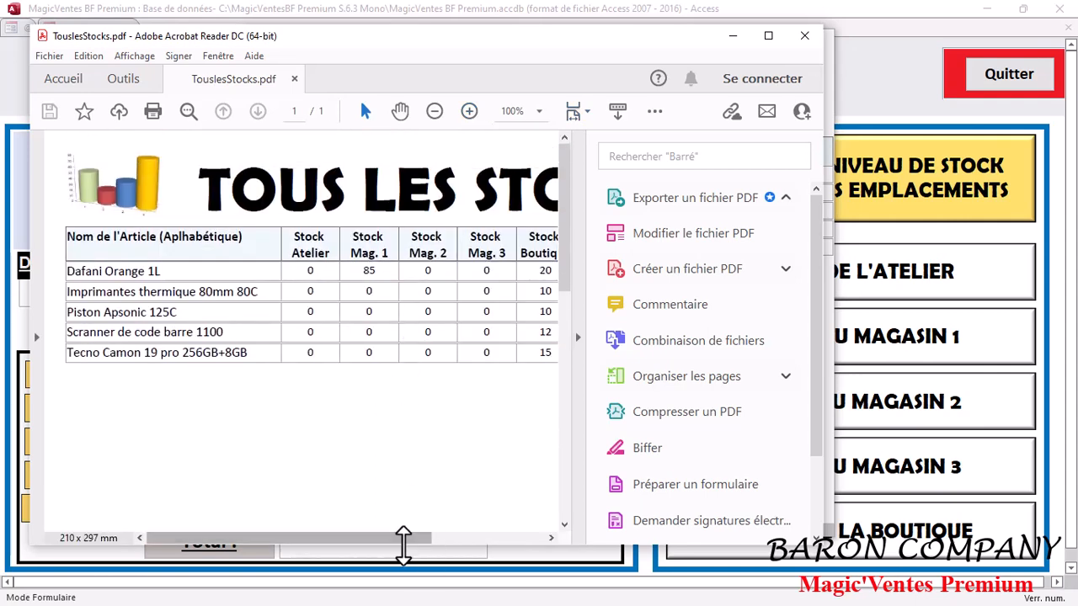
pyautogui.moveTo(407, 541); pyautogui.dragTo(555, 537)
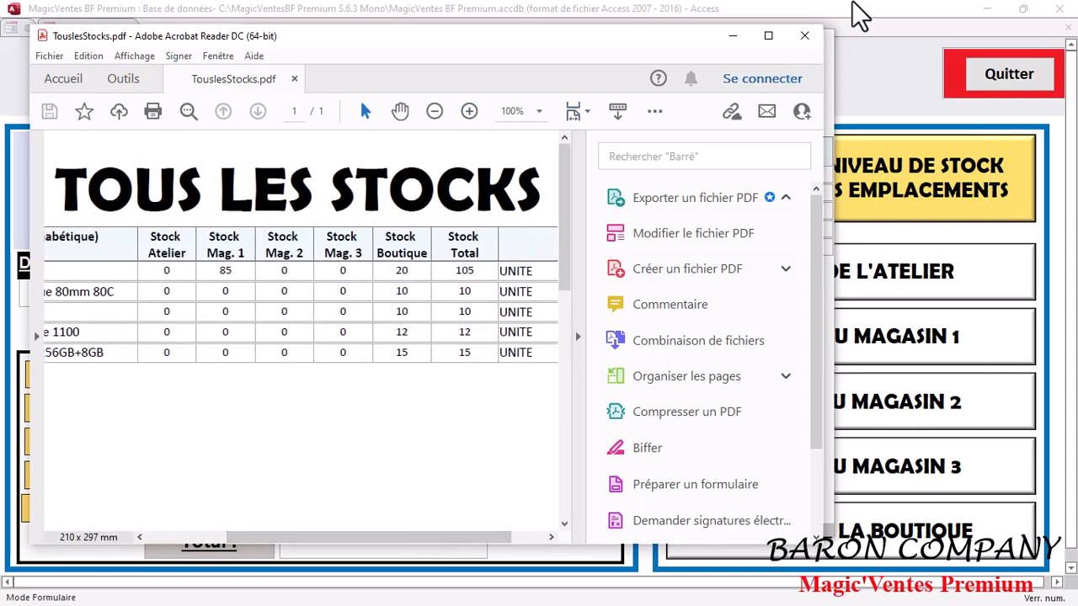
pyautogui.click(803, 35)
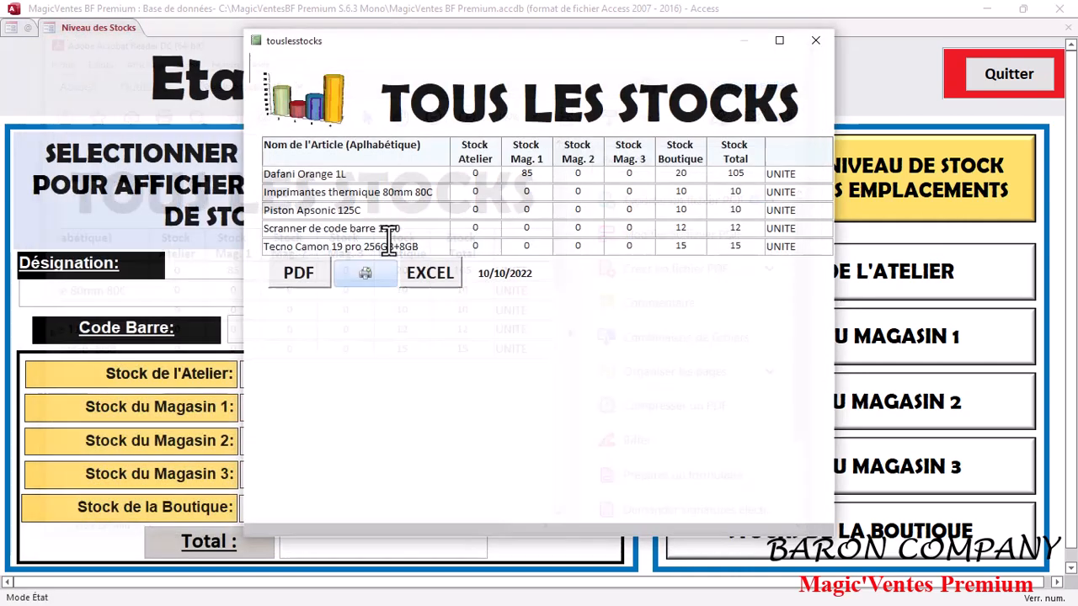
# Step: Export the all-stocks report to the Excel workbook rTouslesStocks.xlsx, then minimize the workbook and close the report
pyautogui.click(425, 272)
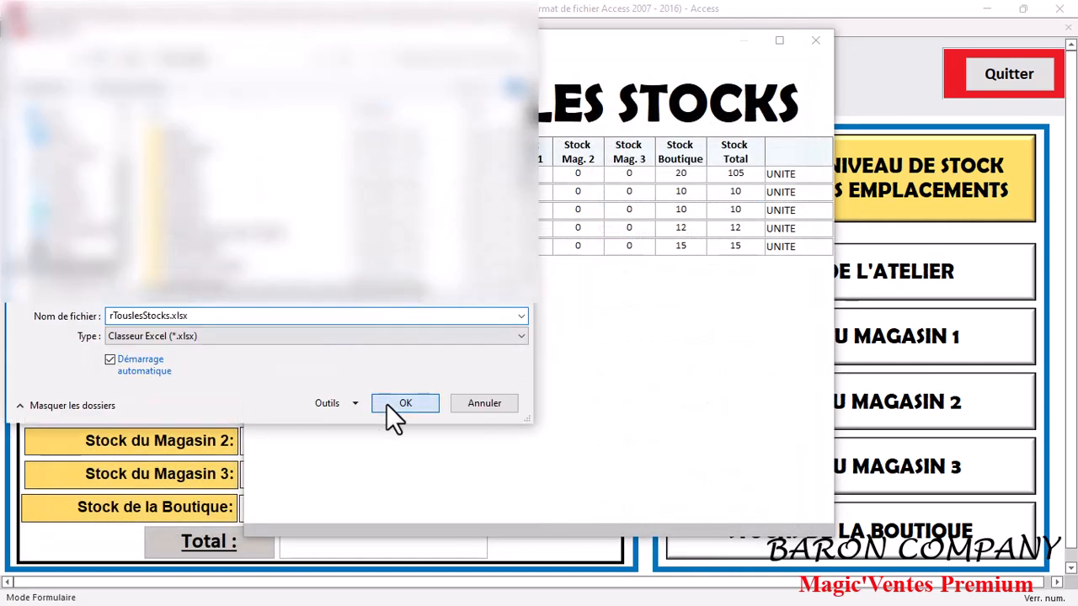
pyautogui.click(386, 403)
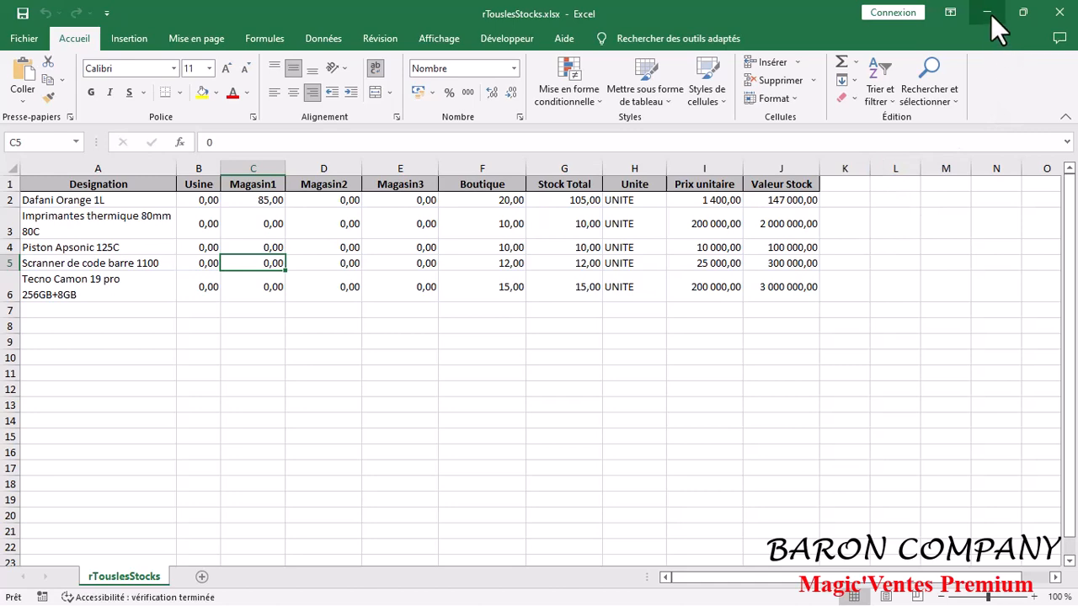
pyautogui.click(990, 14)
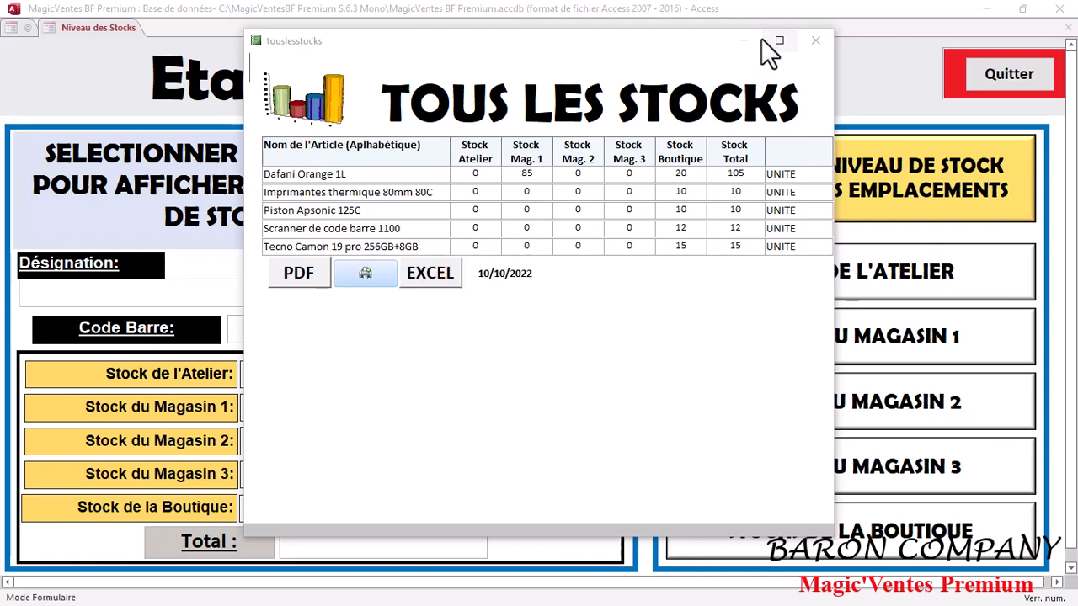
pyautogui.click(815, 40)
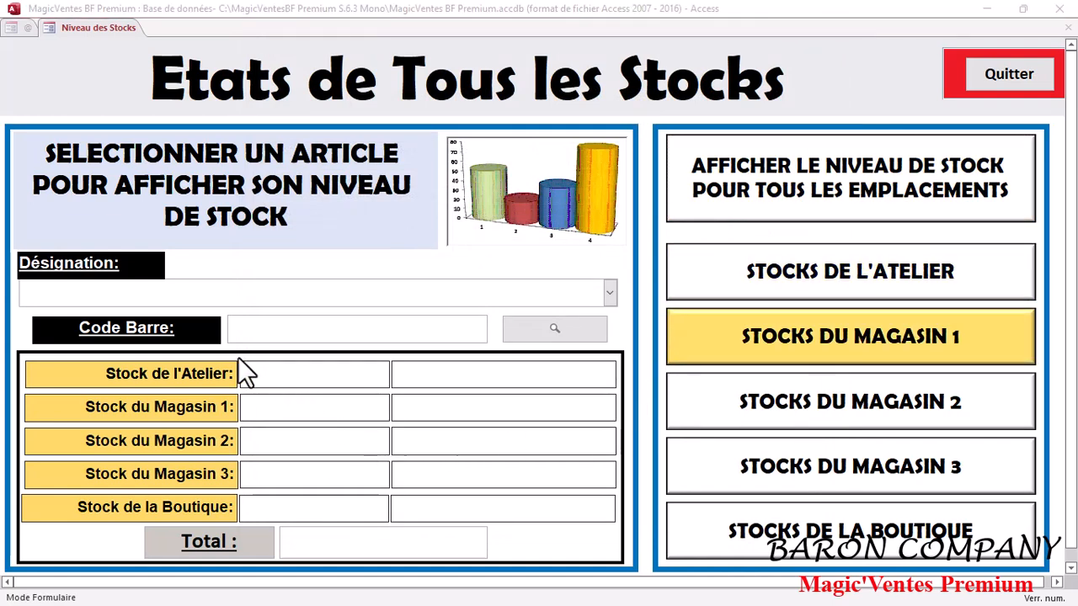
# Step: Review the stock reports of the Atelier and Magasin 1, closing each one after viewing
pyautogui.click(867, 257)
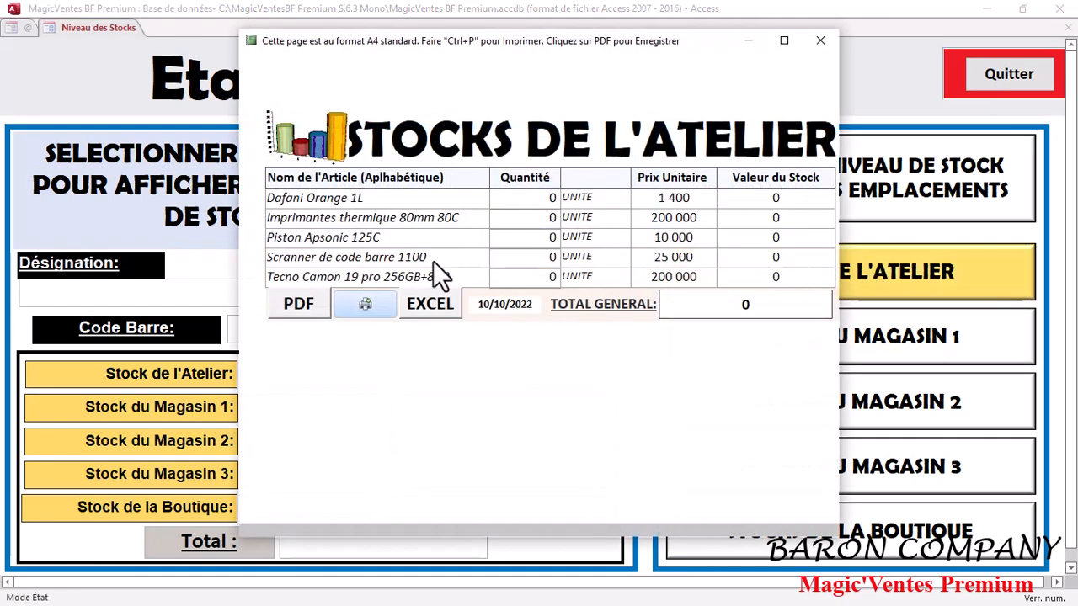
pyautogui.click(819, 40)
pyautogui.click(855, 339)
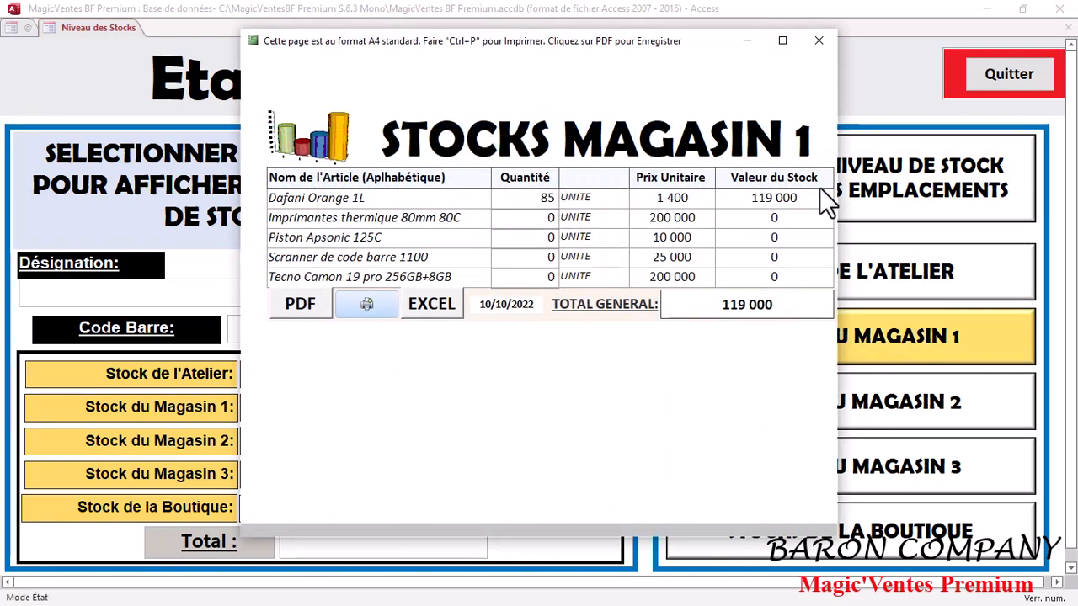
pyautogui.click(817, 47)
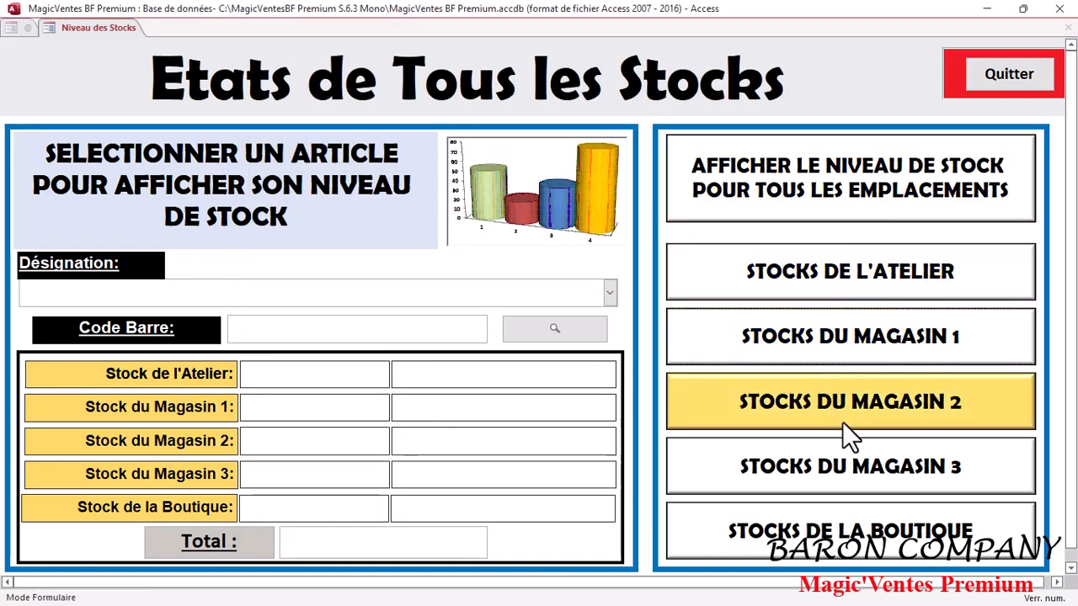
# Step: Review the stock reports of Magasin 2, Magasin 3 and the Boutique, closing each one after viewing
pyautogui.click(849, 431)
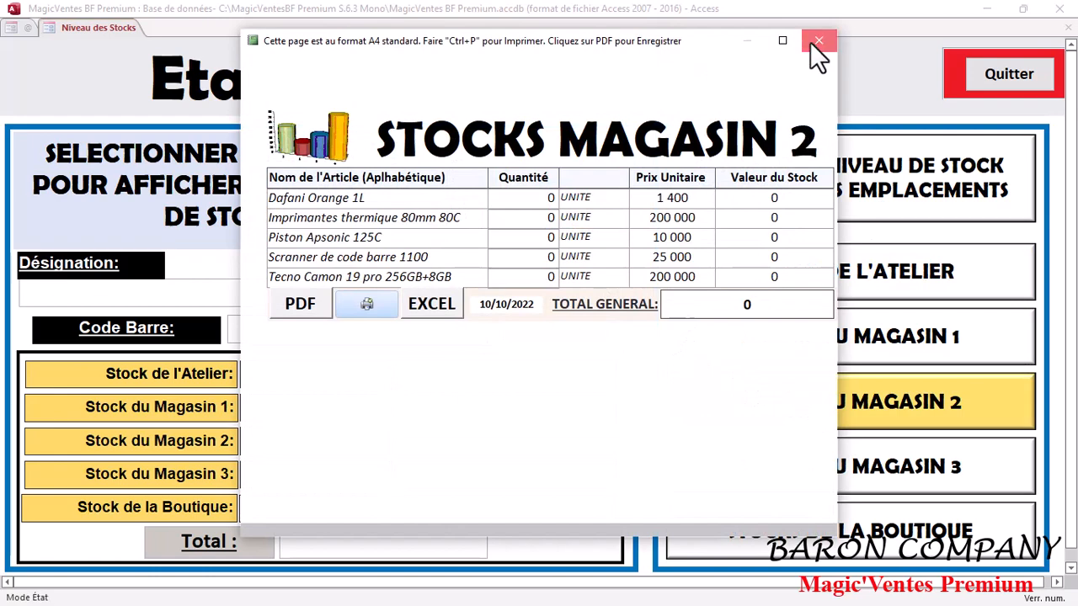
pyautogui.click(813, 42)
pyautogui.click(842, 484)
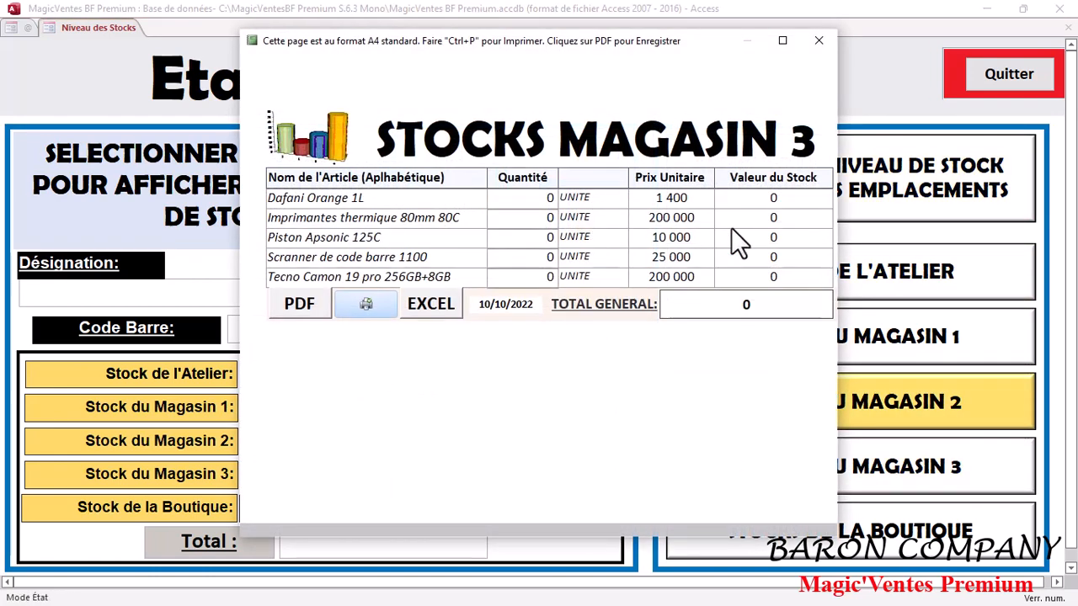
pyautogui.click(815, 44)
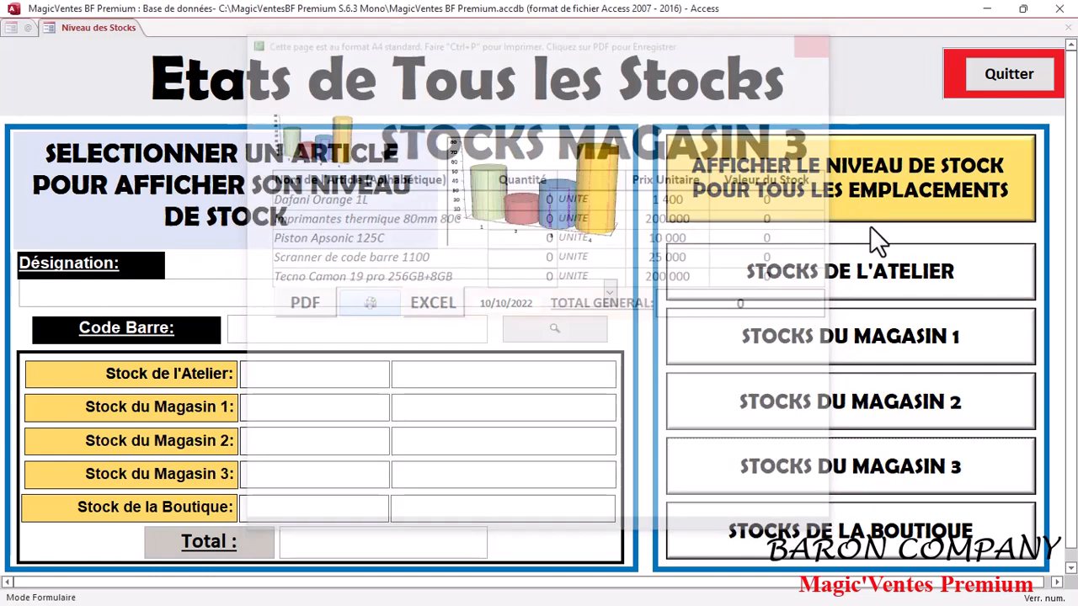
pyautogui.click(892, 526)
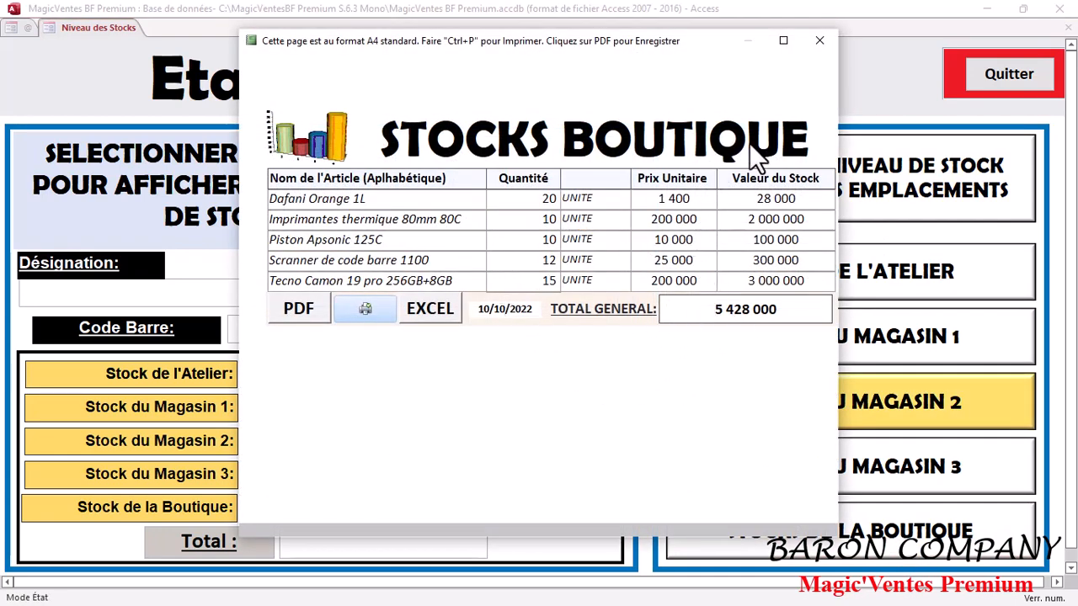
pyautogui.click(819, 41)
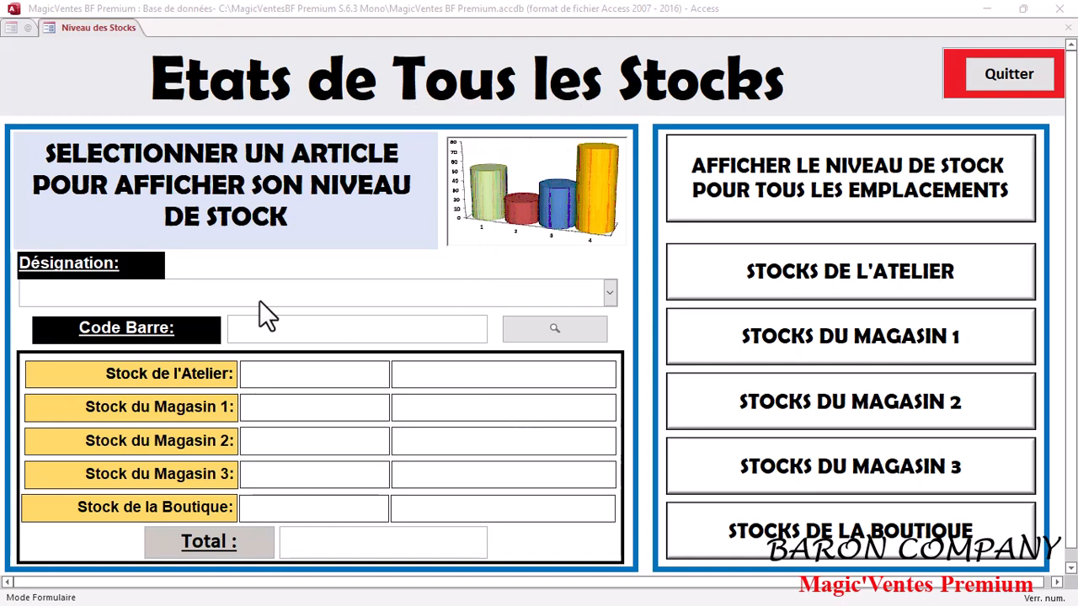
# Step: Look up the stock levels of Dafani Orange 1L, Imprimantes thermique 80mm 80C and Tecno Camon 19 pro 256GB+8GB, then leave the stock levels form
pyautogui.click(610, 294)
pyautogui.click(567, 321)
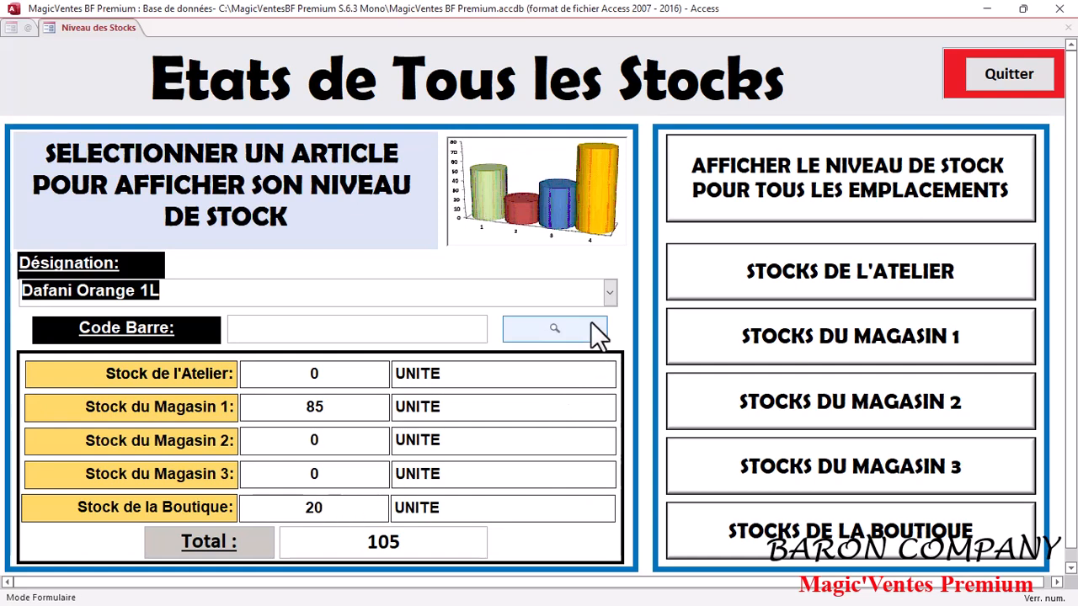
pyautogui.click(608, 293)
pyautogui.click(572, 340)
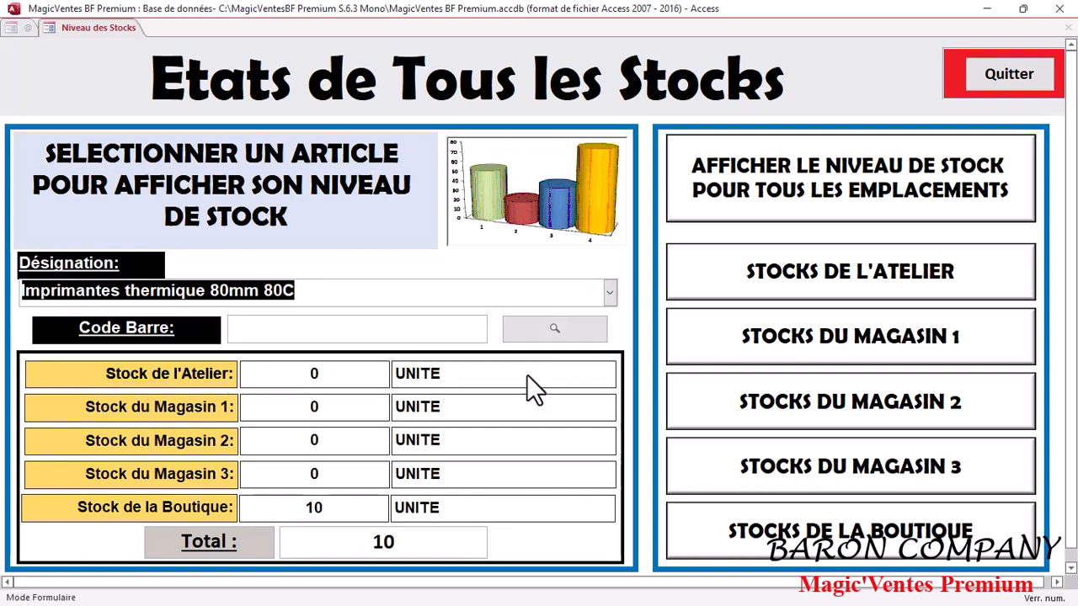
pyautogui.click(609, 292)
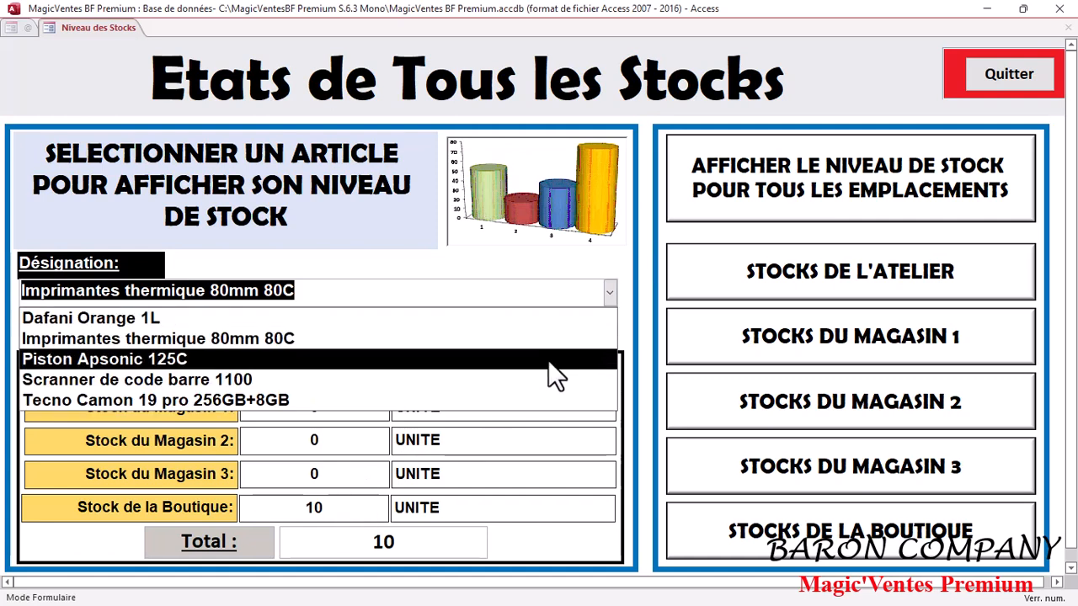
pyautogui.click(518, 392)
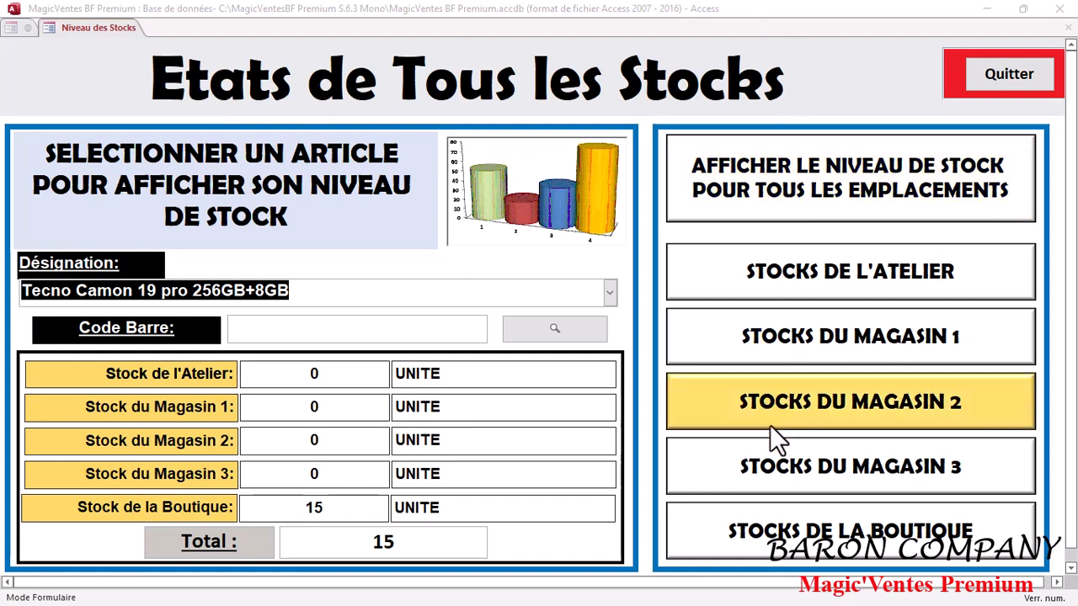
pyautogui.click(1005, 72)
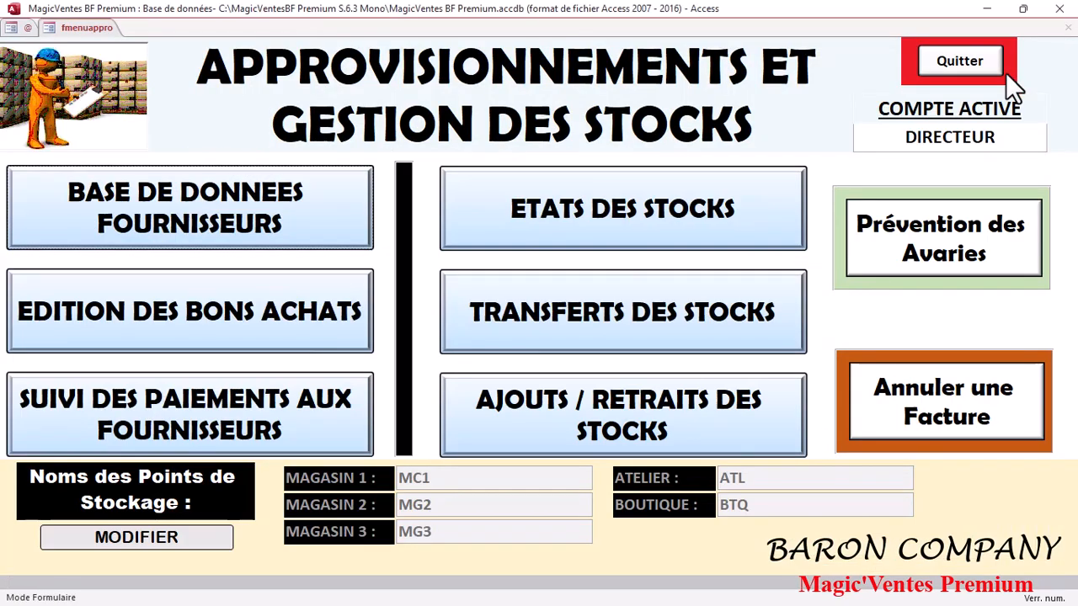